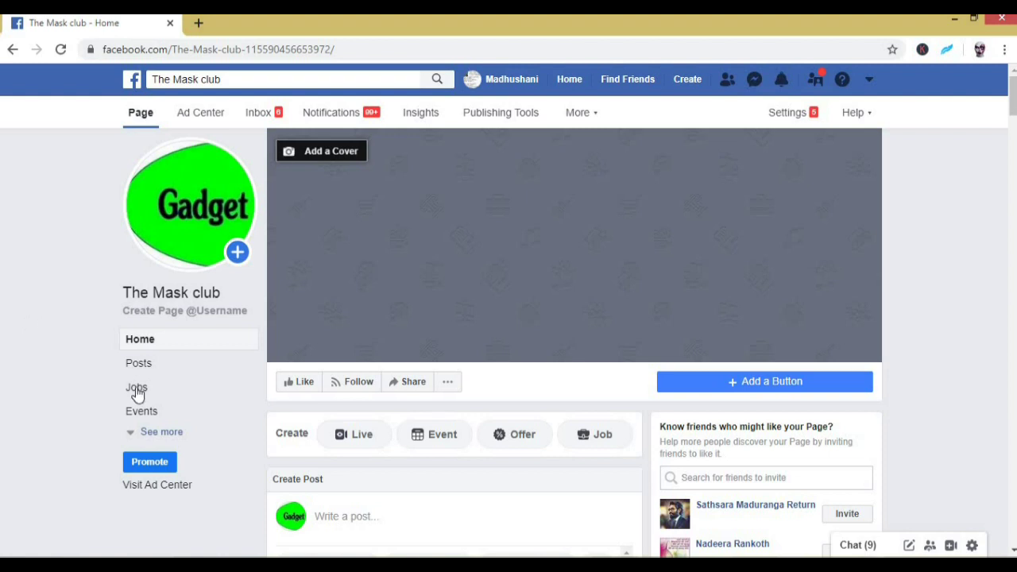
Expand the page's section list in full and look through the sections it offers
left_click(161, 433)
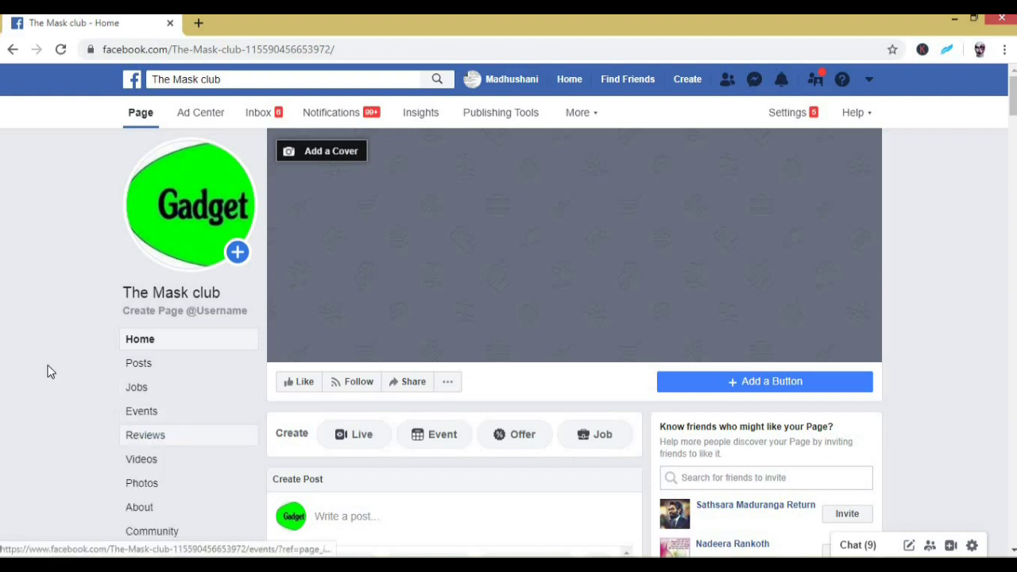
scroll(48, 371, "down", 2)
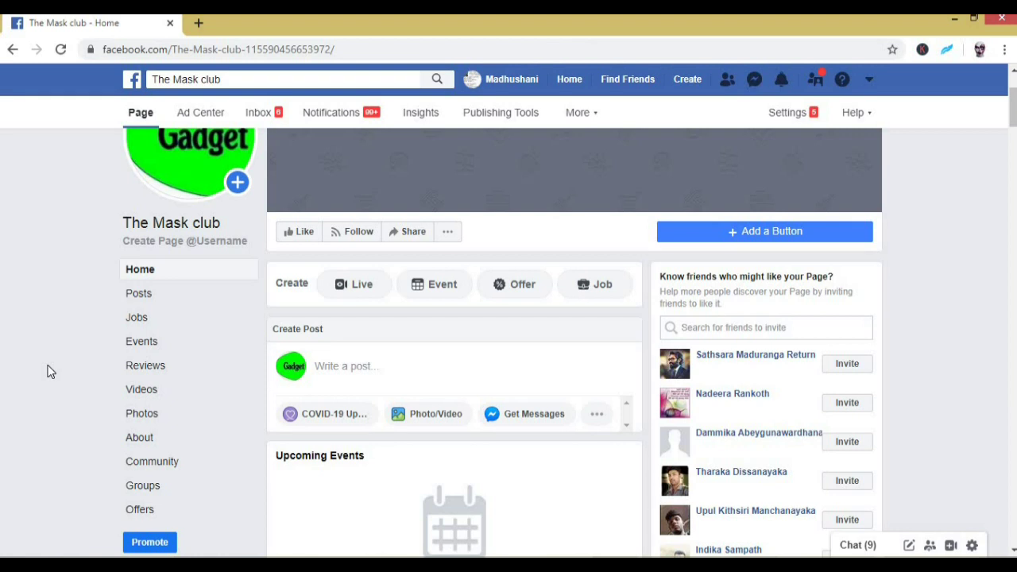
scroll(47, 371, "up", 1)
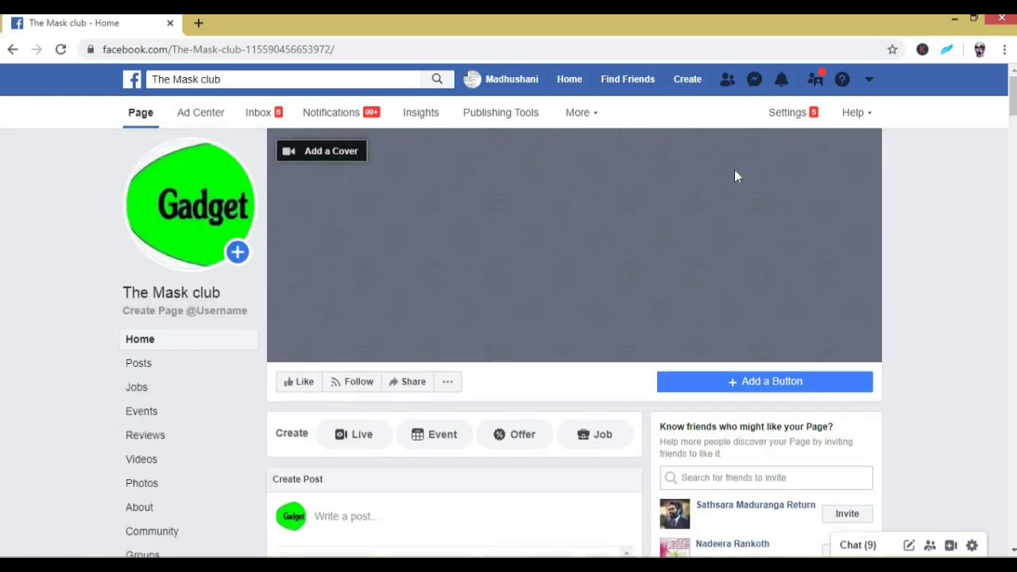
Open the page's Templates and Tabs settings and review the current template and the list of tabs
left_click(777, 115)
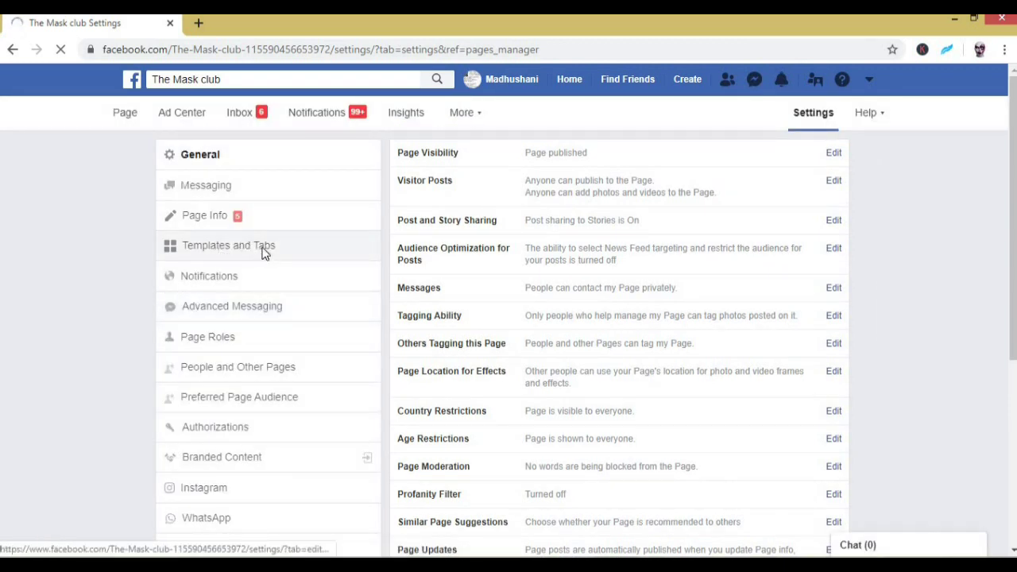
left_click(264, 251)
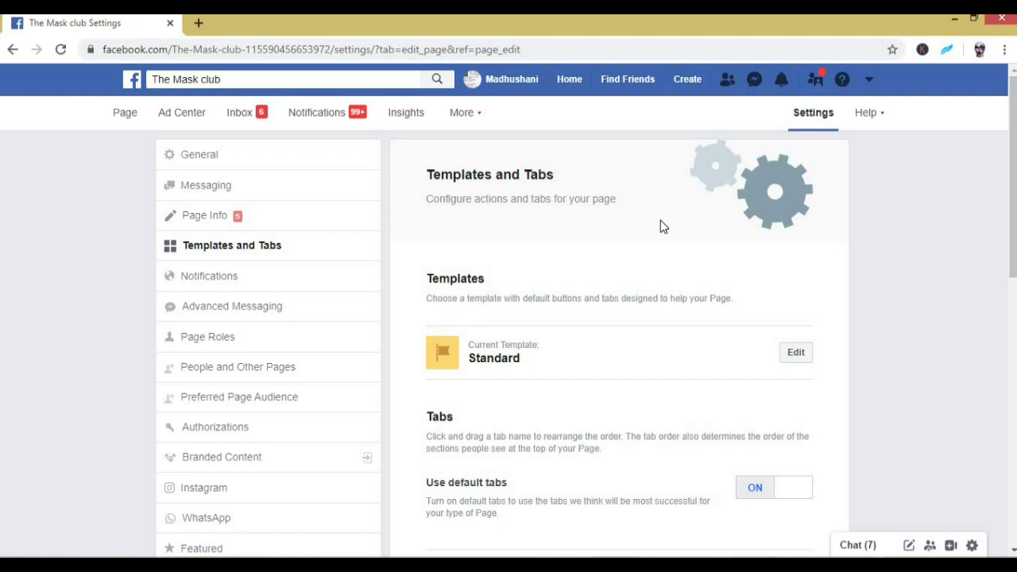
scroll(660, 226, "down", 1)
scroll(609, 283, "down", 4)
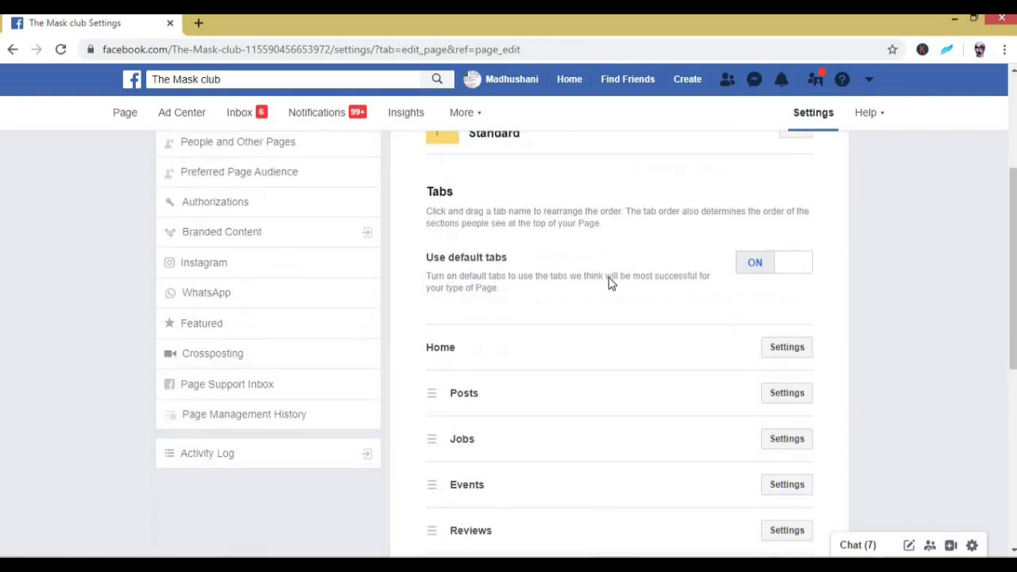
scroll(614, 231, "down", 1)
scroll(614, 231, "down", 4)
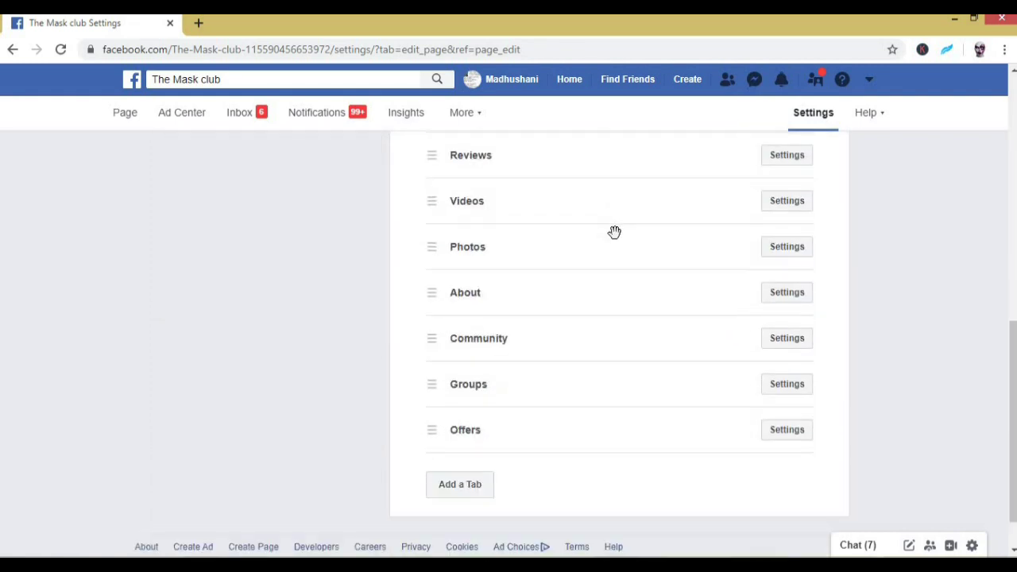
scroll(586, 381, "up", 2)
scroll(588, 383, "up", 7)
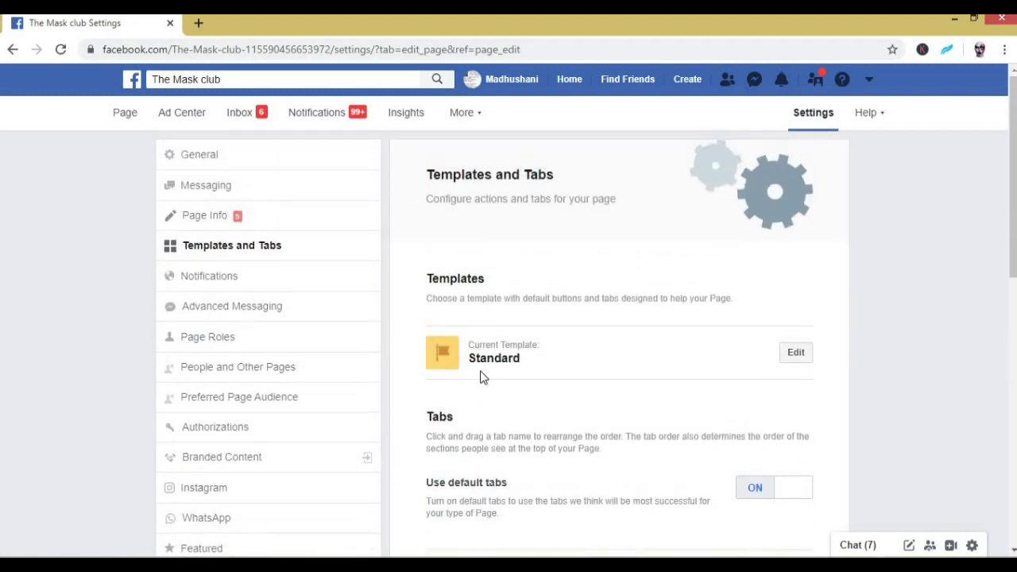
Browse the available page templates and open the details of the Shopping template
left_click(797, 353)
scroll(536, 251, "down", 4)
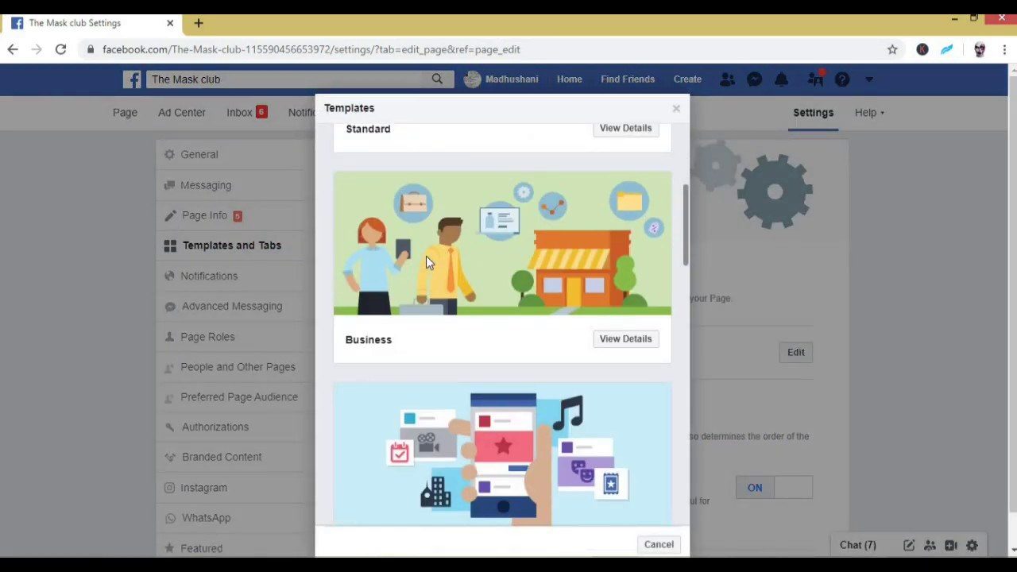
scroll(425, 256, "down", 3)
scroll(426, 256, "down", 3)
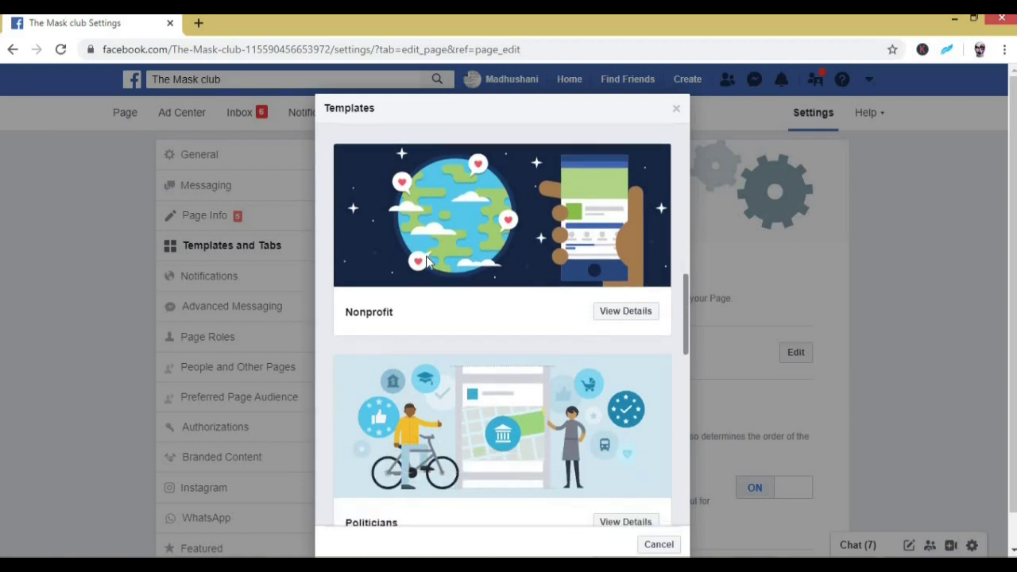
scroll(426, 262, "down", 6)
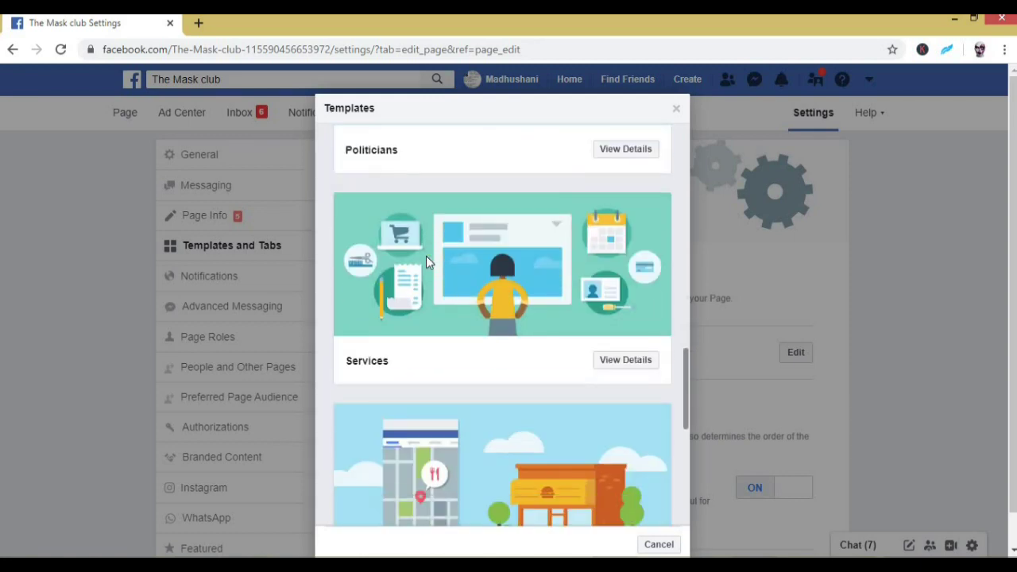
scroll(425, 262, "down", 3)
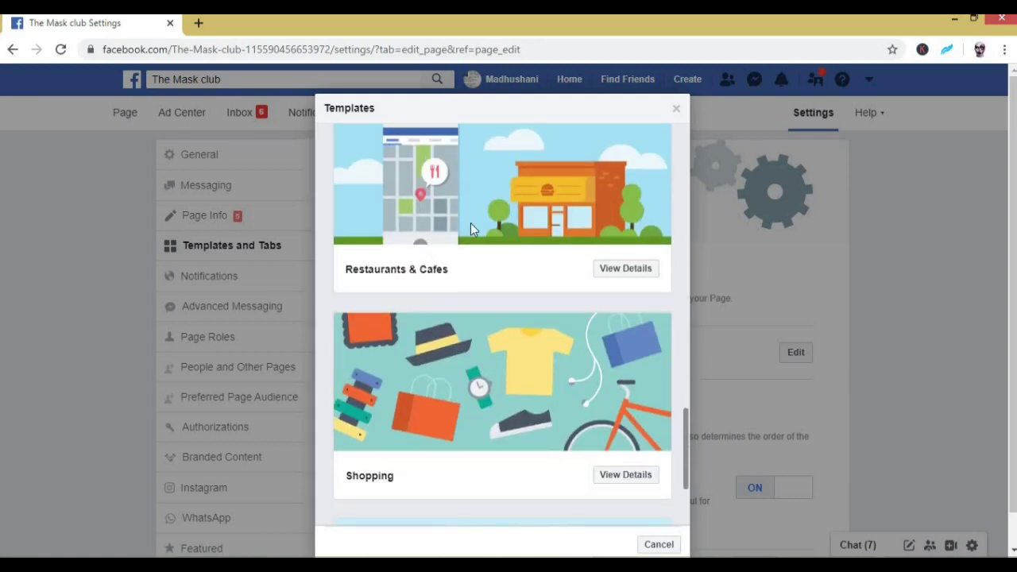
scroll(470, 228, "down", 2)
scroll(470, 229, "down", 1)
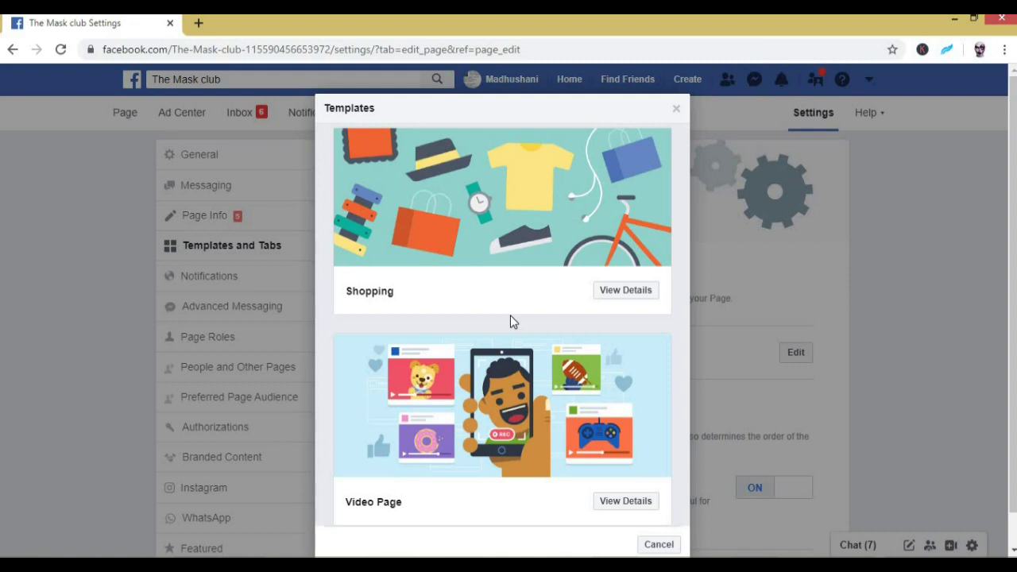
left_click(636, 291)
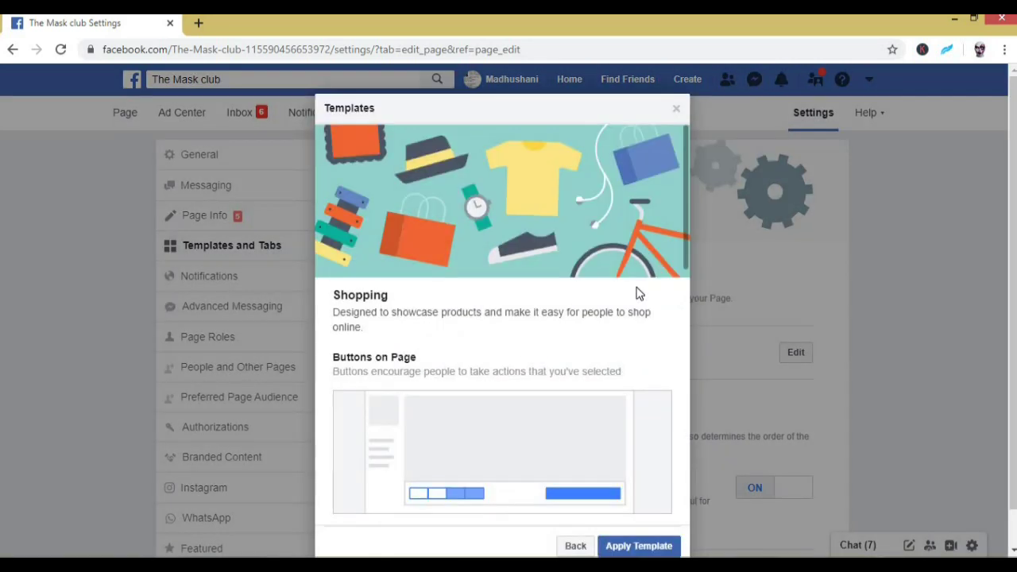
Review the Shopping template's buttons and tabs and apply the template to the page
scroll(526, 310, "down", 10)
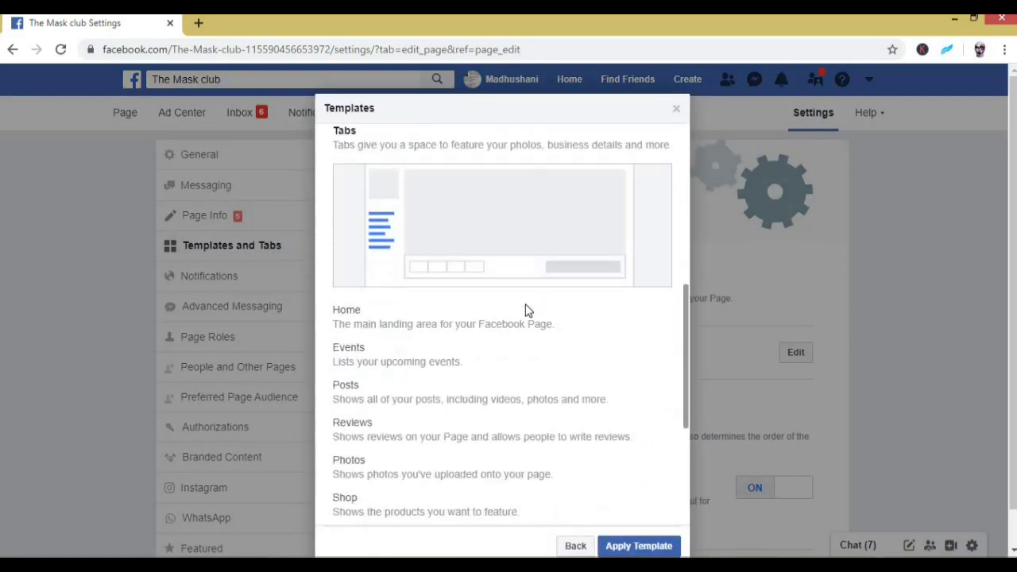
left_click_drag(334, 271, 524, 291)
left_click(602, 279)
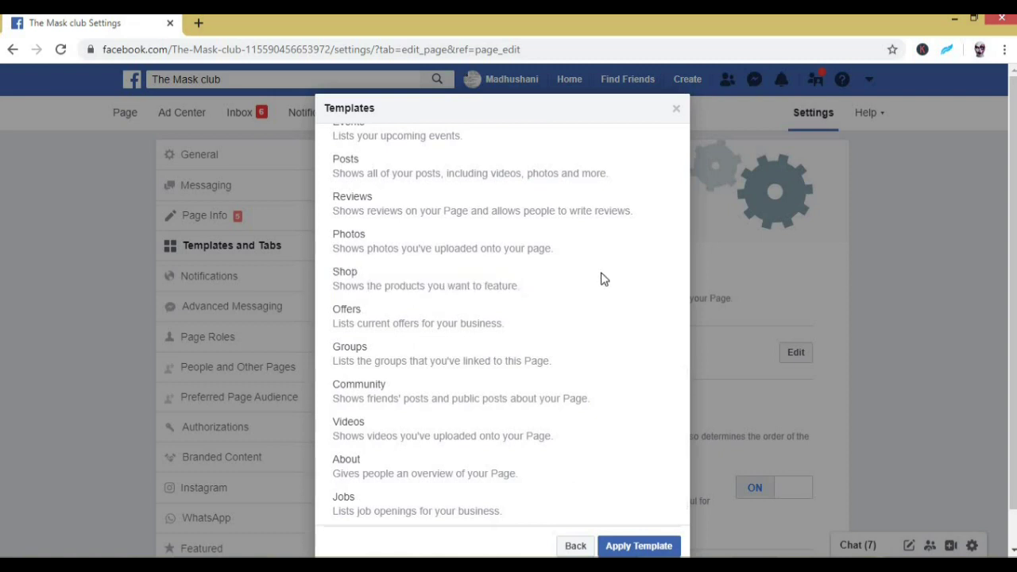
scroll(601, 278, "down", 2)
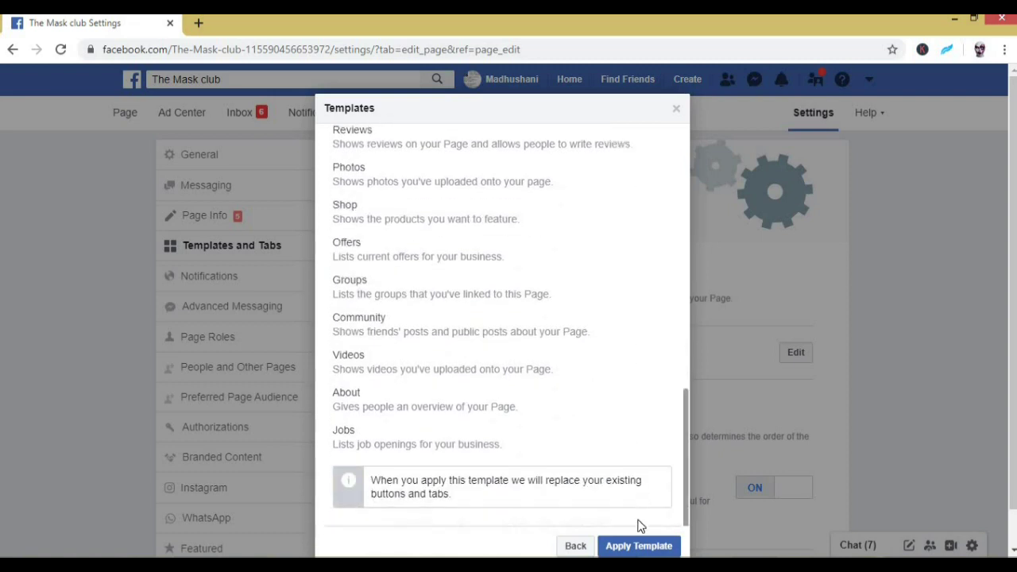
left_click(638, 546)
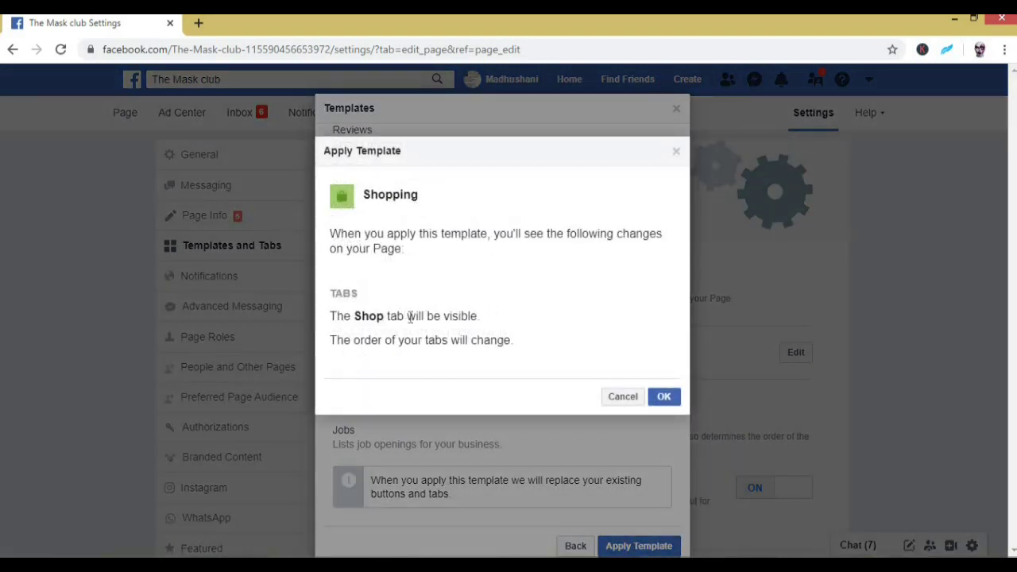
left_click_drag(329, 315, 490, 315)
left_click(531, 308)
left_click(658, 397)
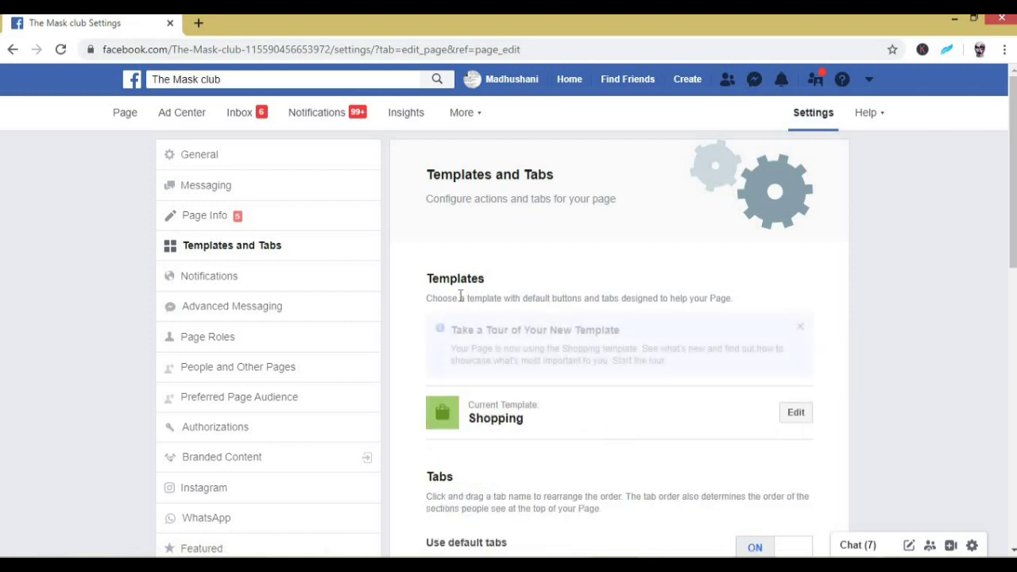
Move the Shop tab up in the tab order so it sits directly below Home
scroll(530, 264, "down", 6)
scroll(530, 264, "down", 4)
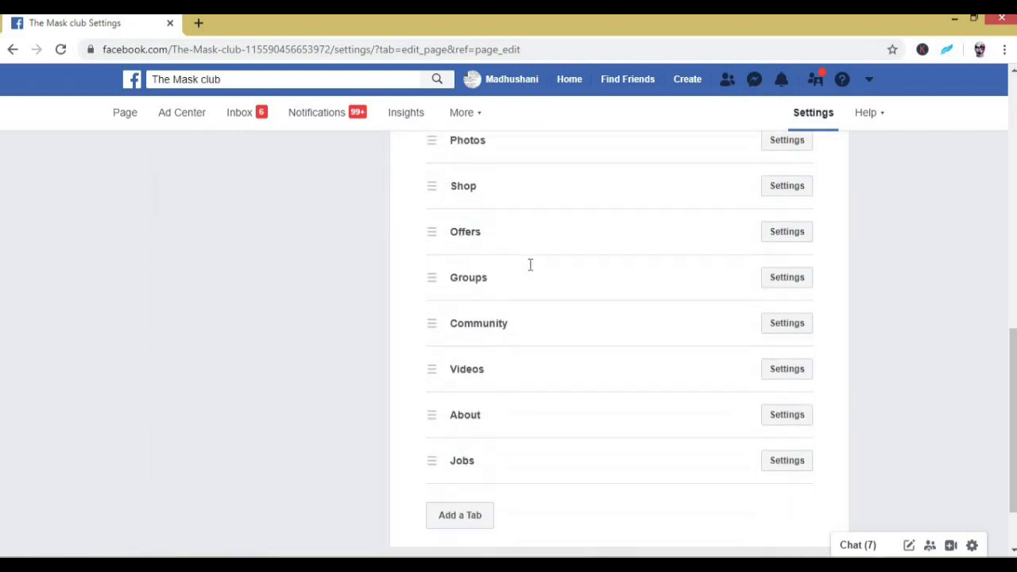
scroll(594, 345, "up", 1)
scroll(595, 345, "up", 2)
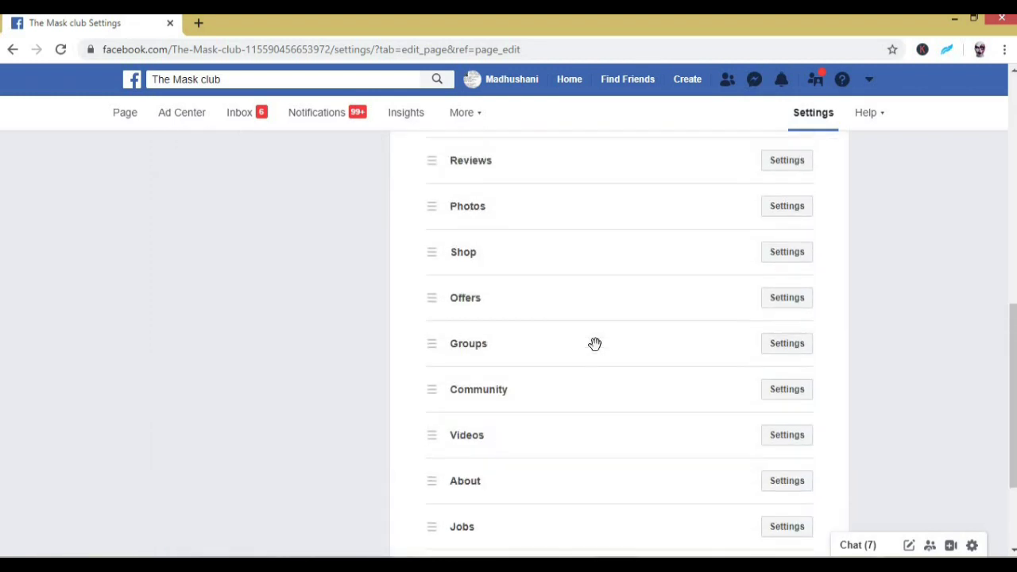
scroll(582, 345, "up", 1)
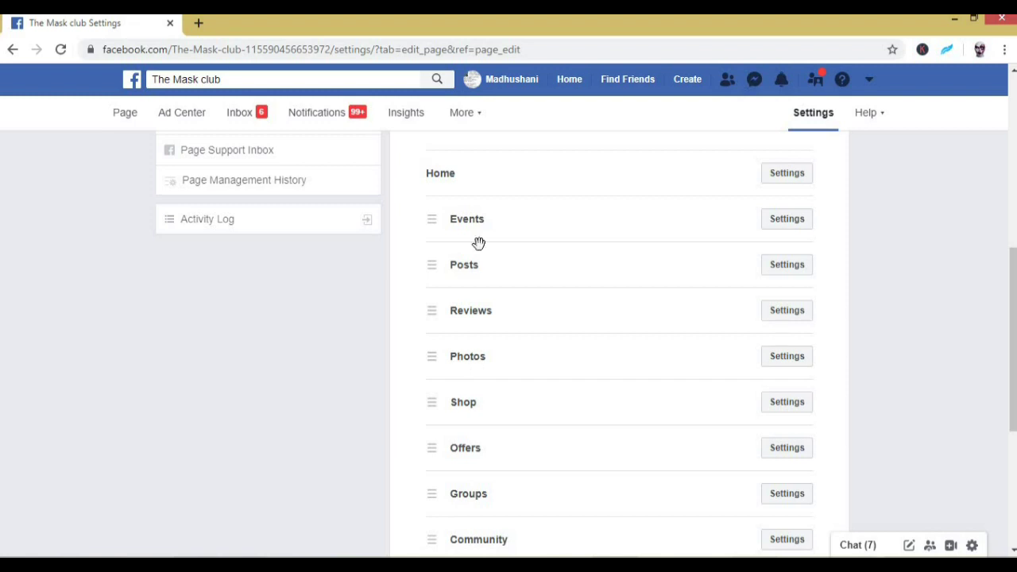
left_click_drag(486, 418, 486, 230)
scroll(536, 324, "up", 1)
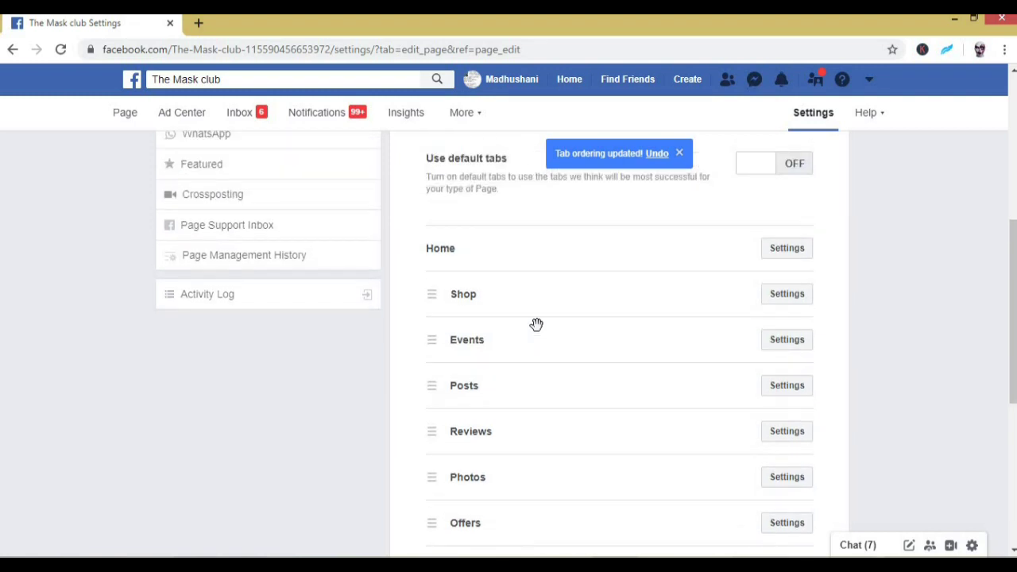
Leave the settings and return to the page's home view
scroll(405, 320, "up", 5)
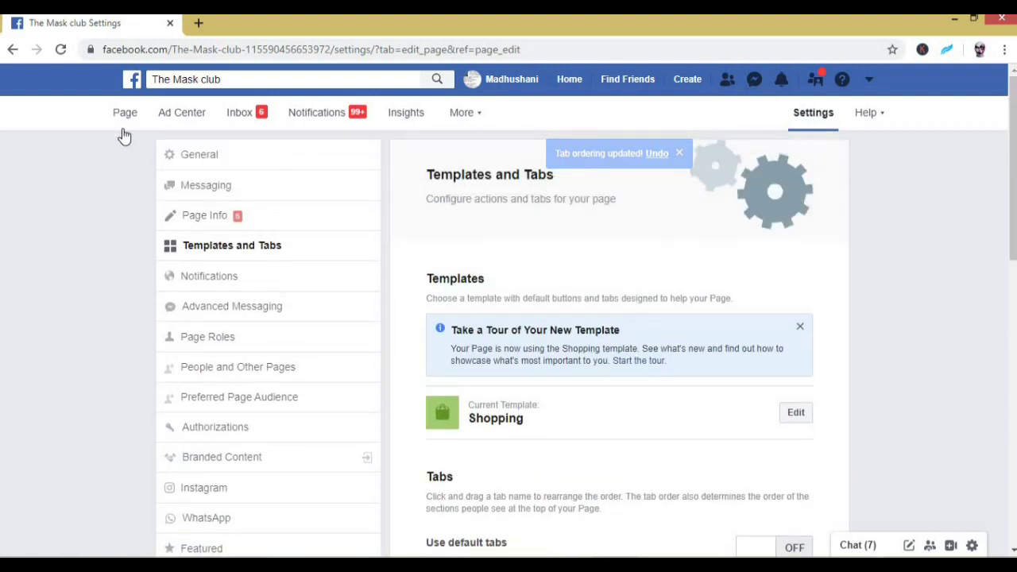
left_click(122, 116)
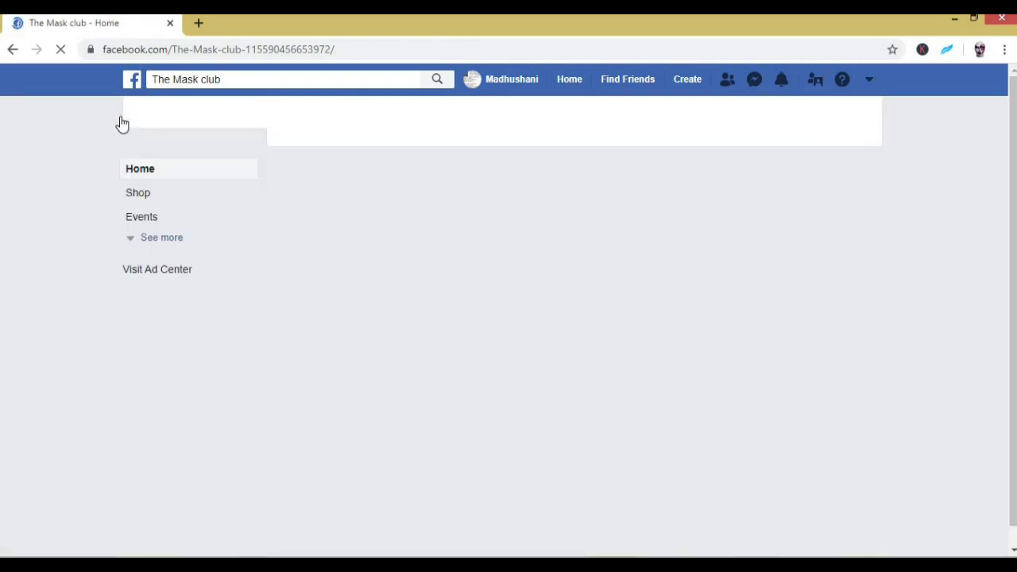
left_click(149, 198)
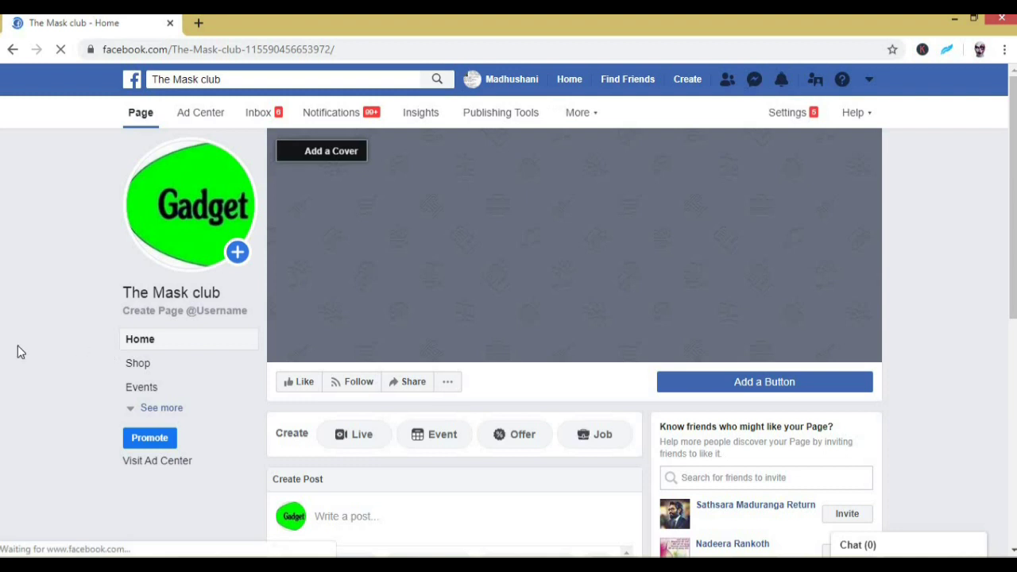
scroll(36, 352, "down", 1)
scroll(45, 351, "up", 1)
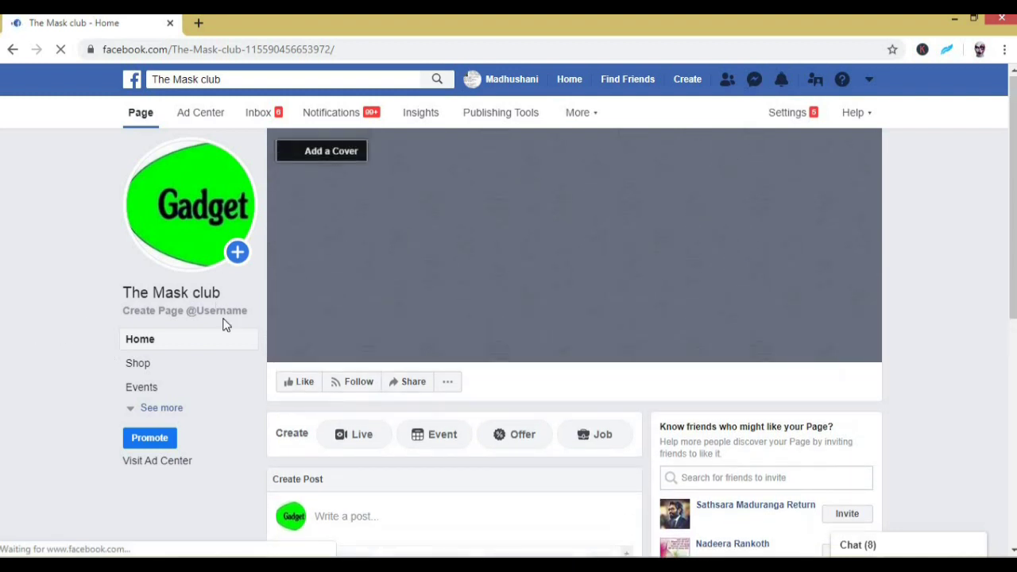
Open the page's Shop section and agree to the Merchant Terms and Policies
left_click(143, 371)
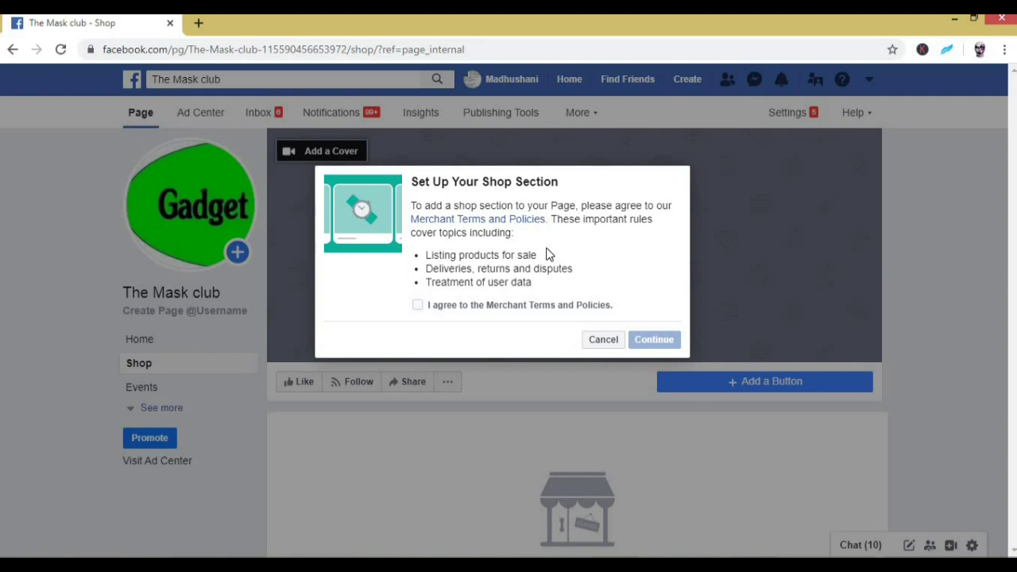
left_click(418, 305)
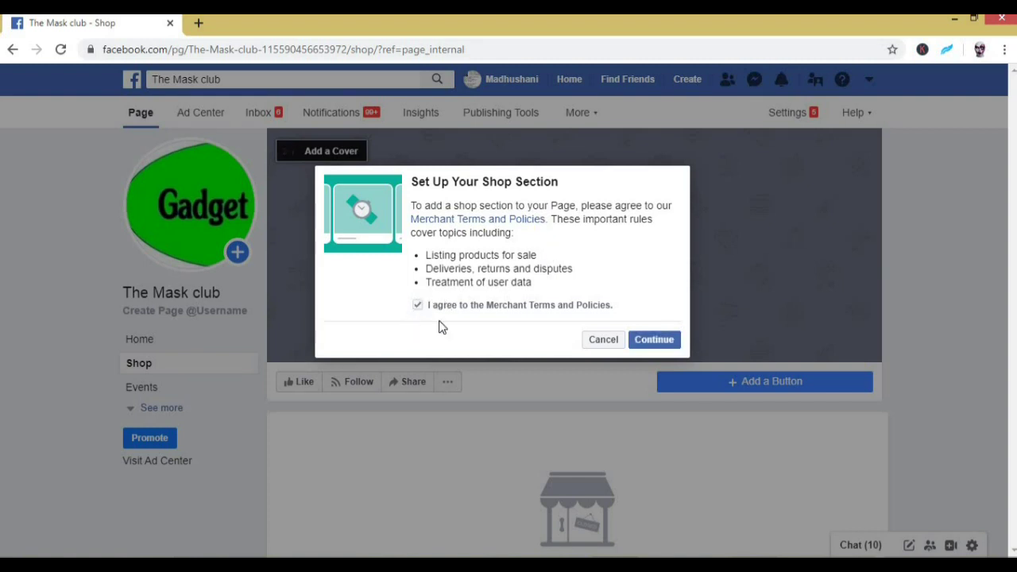
left_click(641, 342)
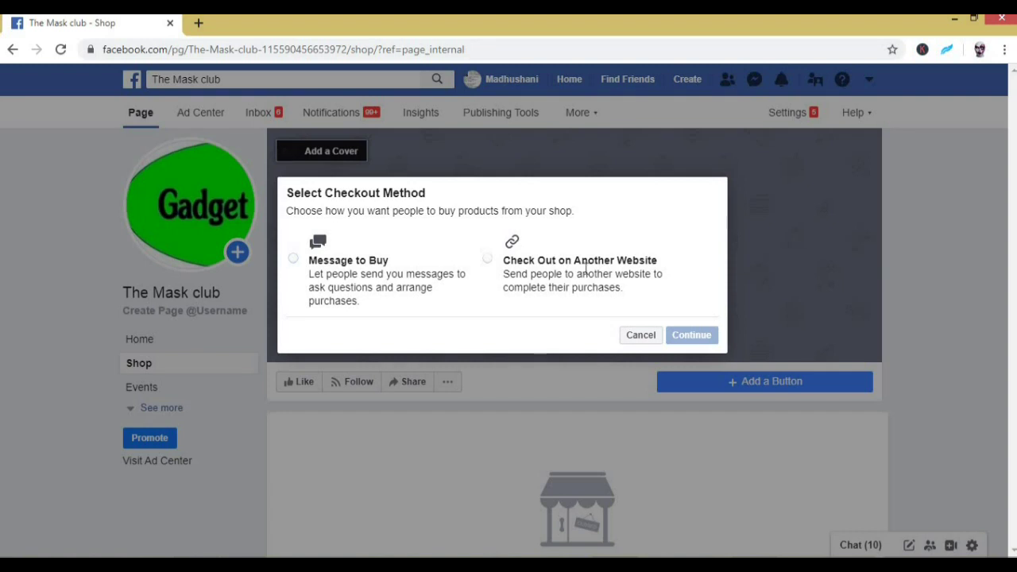
Choose Message to Buy as the checkout method and save US Dollars as the shop's currency
left_click(487, 258)
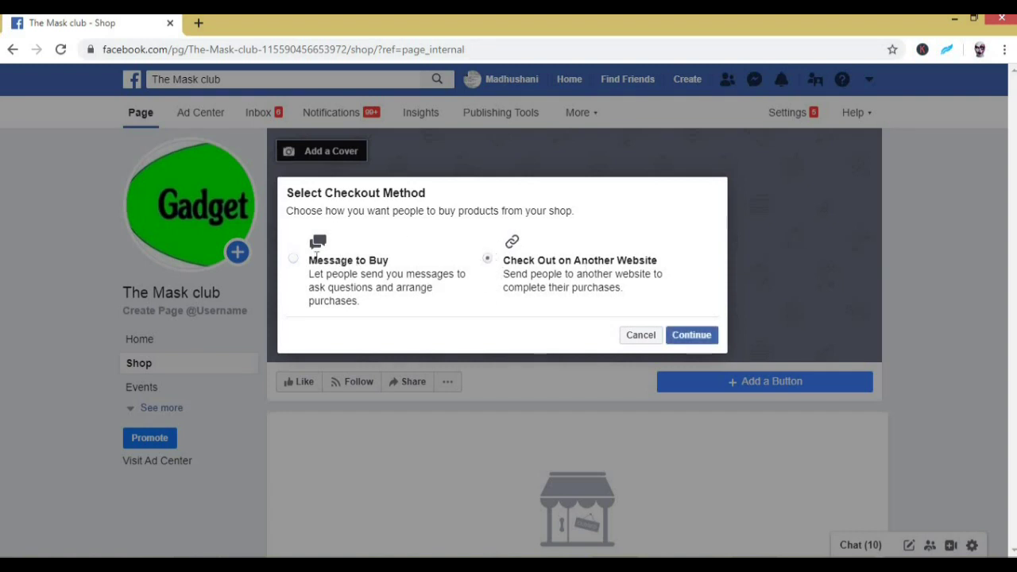
left_click(294, 259)
left_click(702, 339)
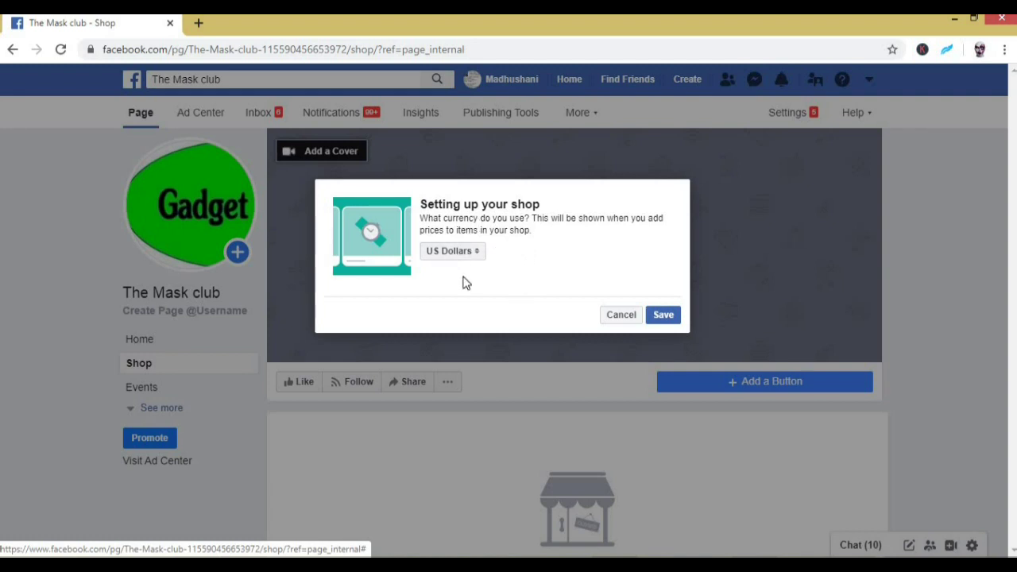
left_click(659, 314)
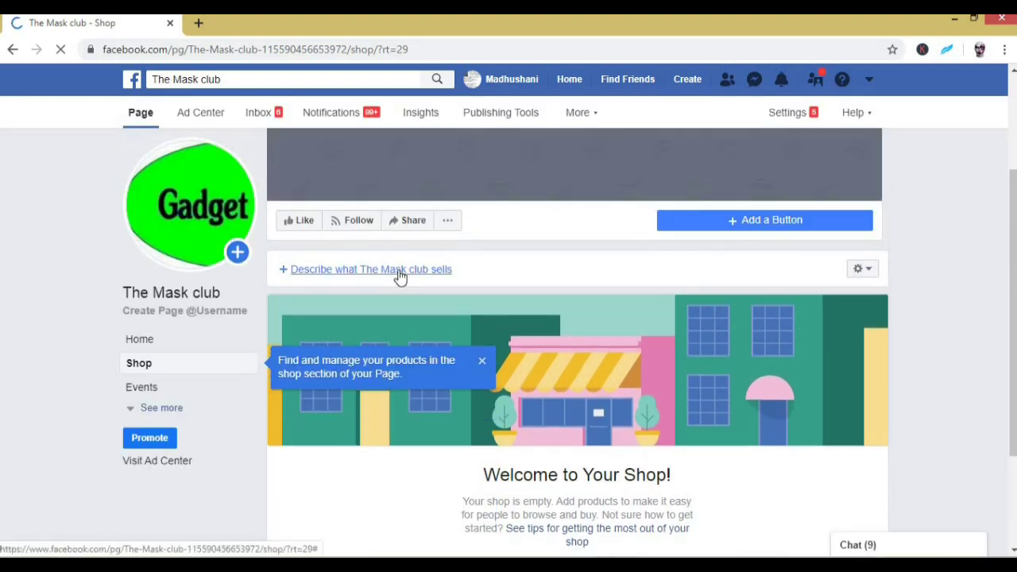
Describe what the shop sells as "We tend to all home appliances and electrical items" and save the changes
left_click(409, 271)
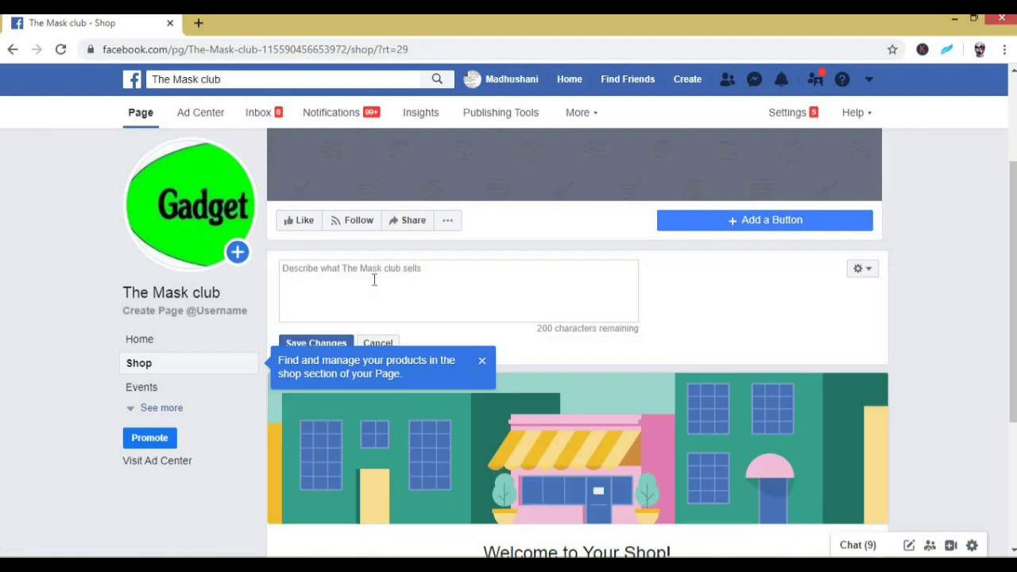
type("We ")
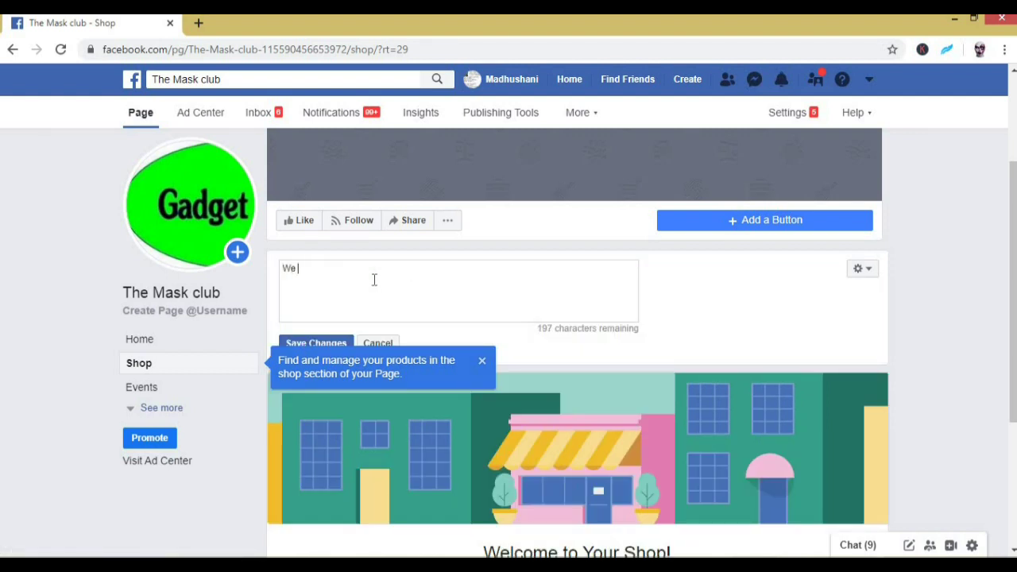
type("tend to all home appliances and electrical itesm")
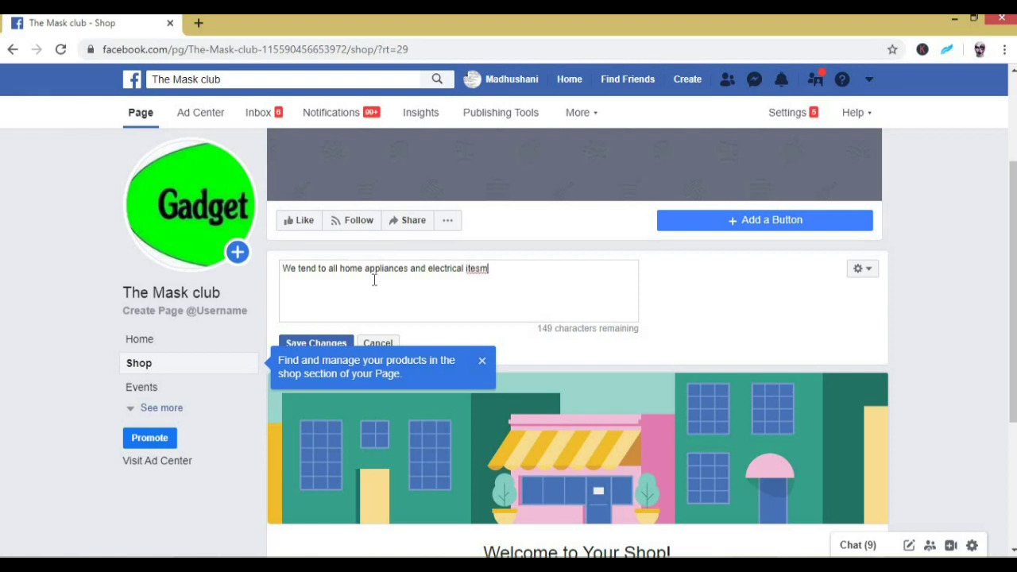
key("BackSpace")
key("BackSpace")
type("ms")
left_click(406, 358)
left_click(318, 345)
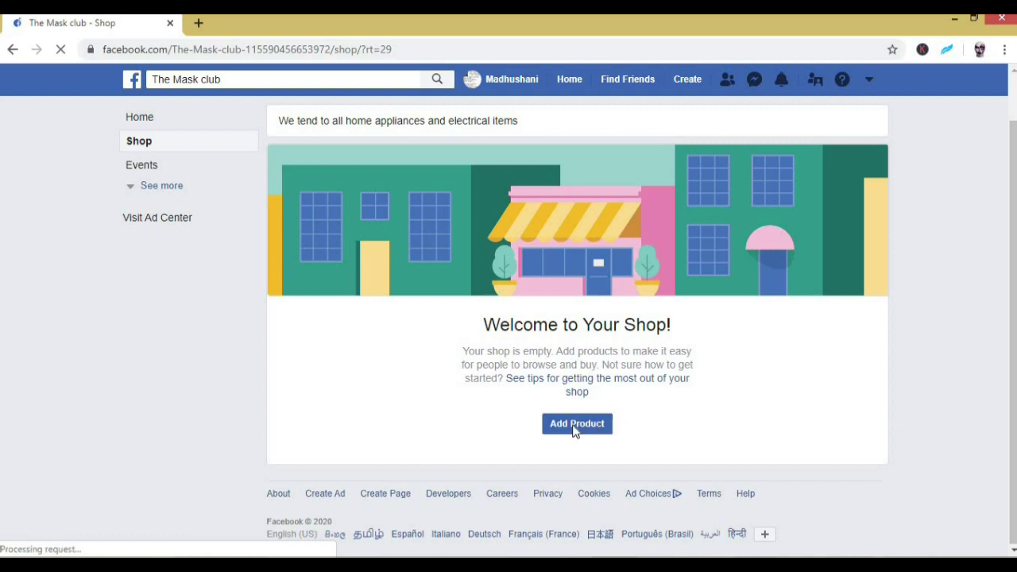
Open the form for adding a first product to the empty shop
left_click(575, 429)
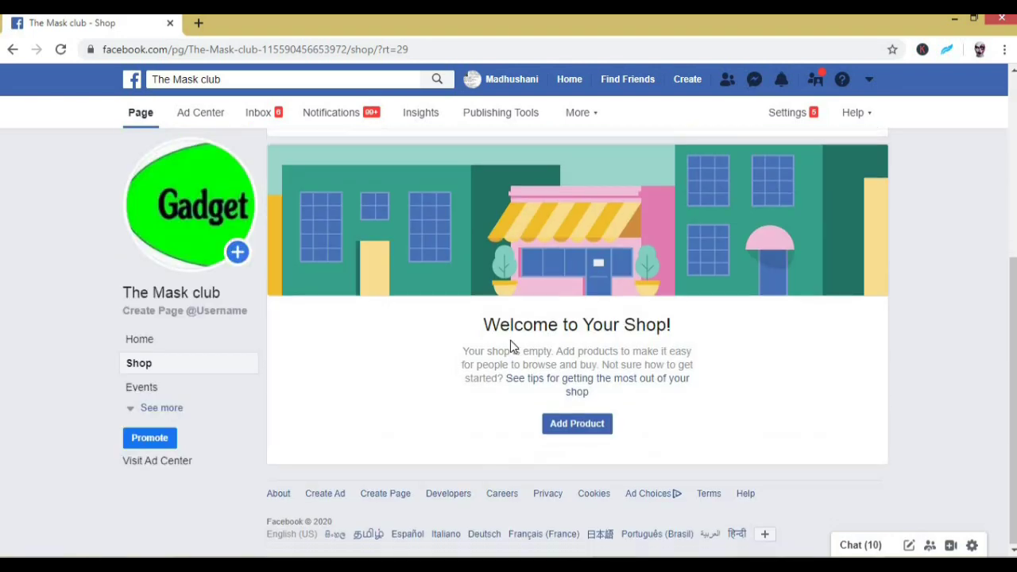
left_click(573, 426)
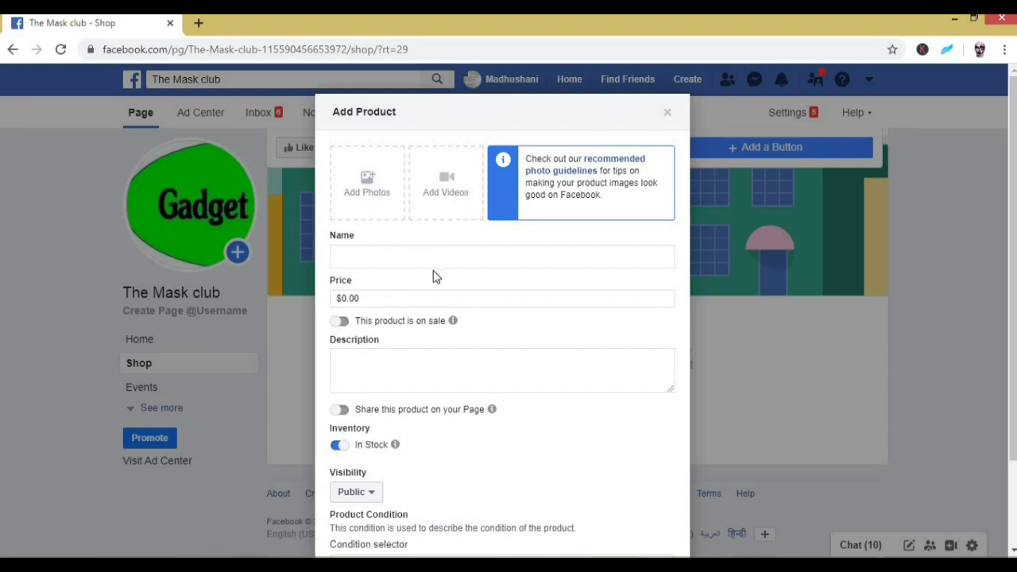
scroll(434, 276, "down", 1)
scroll(439, 373, "up", 1)
Add the three photos erhrtj, rtjtrdj and trjtj from the Electric massager folder inside Fb shop to the product
left_click(381, 193)
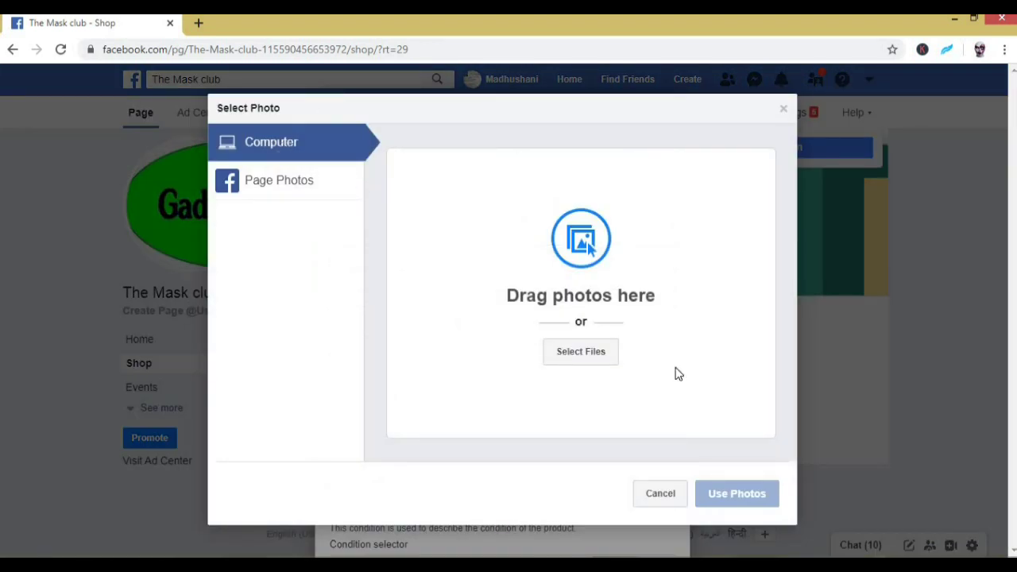
left_click(602, 357)
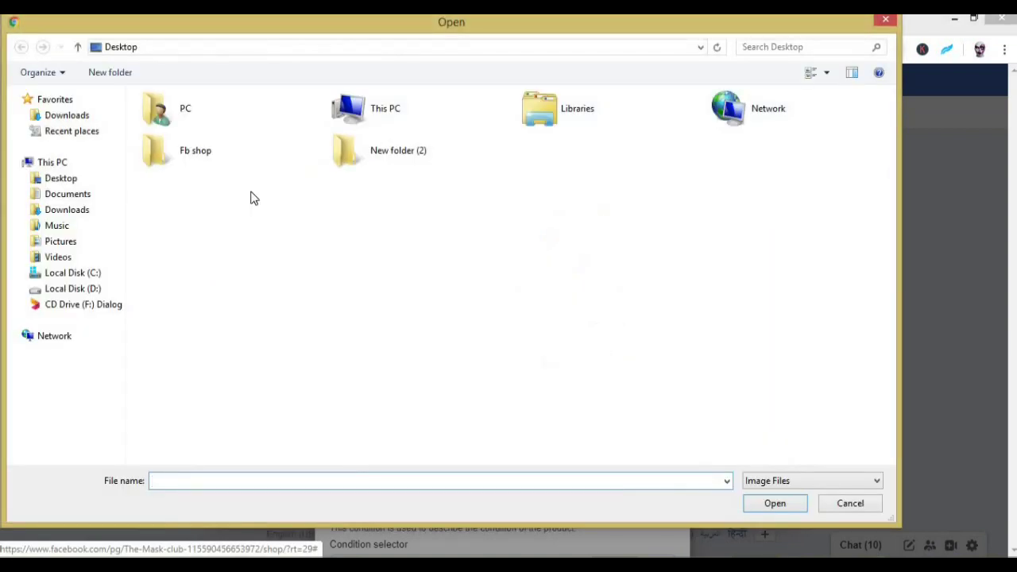
left_click(213, 165)
key("Return")
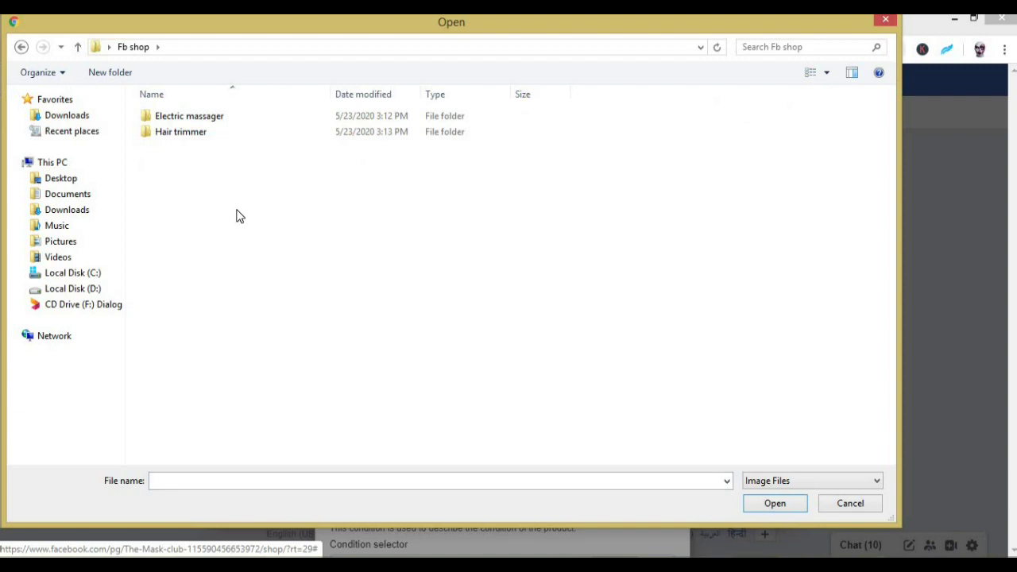
left_click(211, 120)
key("Return")
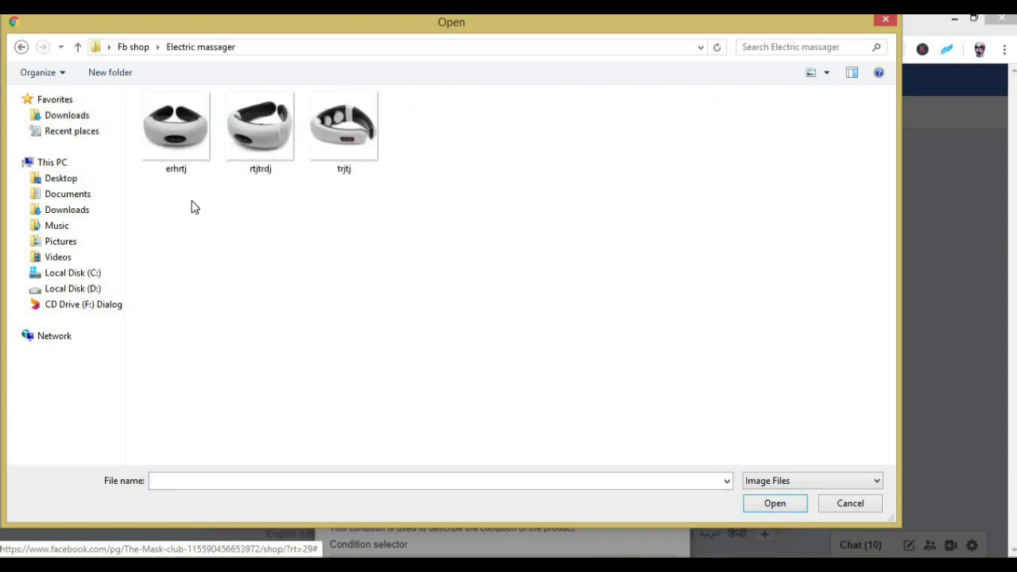
left_click_drag(423, 137, 169, 127)
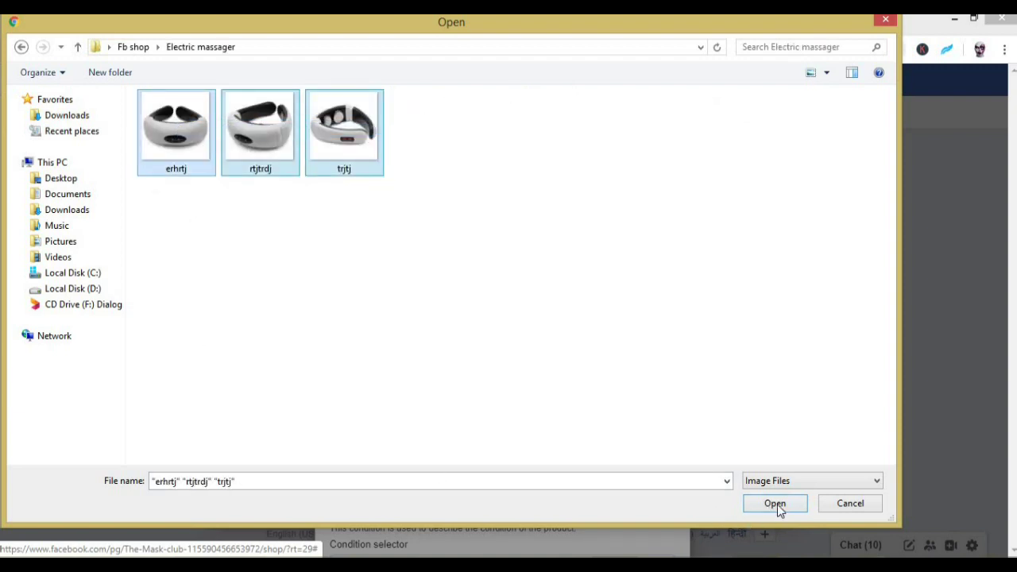
left_click(775, 504)
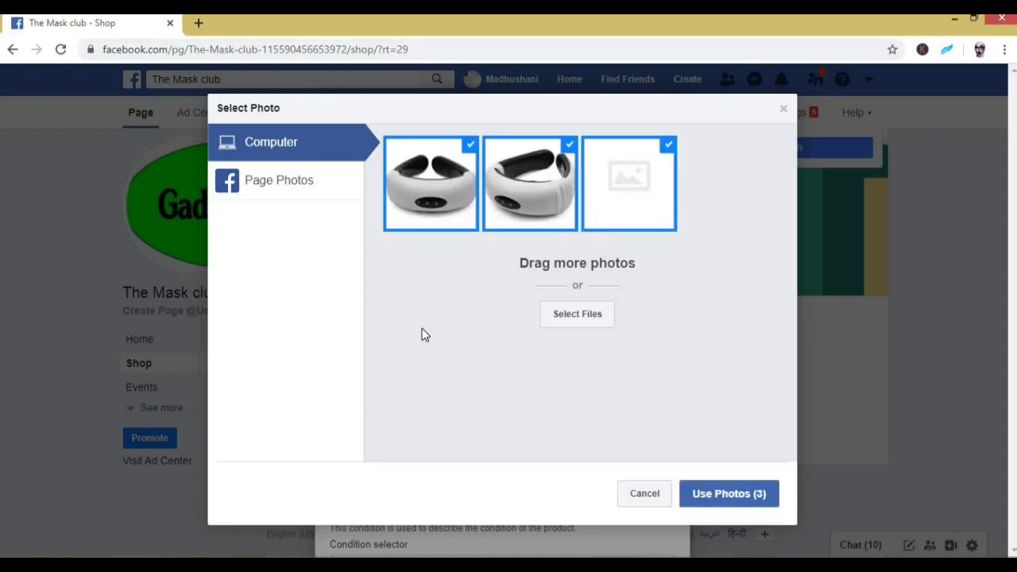
left_click(706, 493)
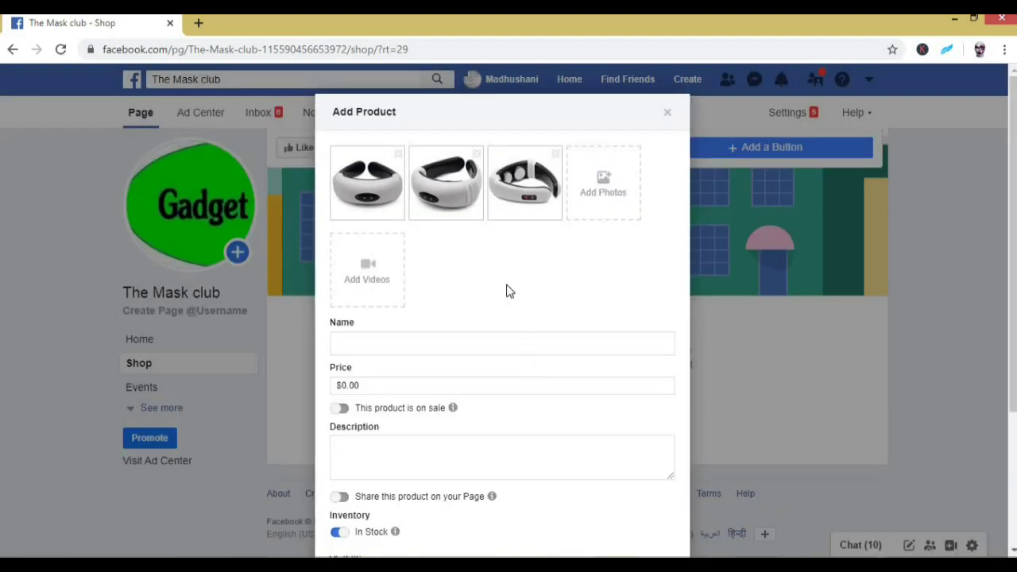
Name the product "Electrical Massager" and check the spelling suggestions for its second word
left_click(374, 341)
type("Electrical Ma")
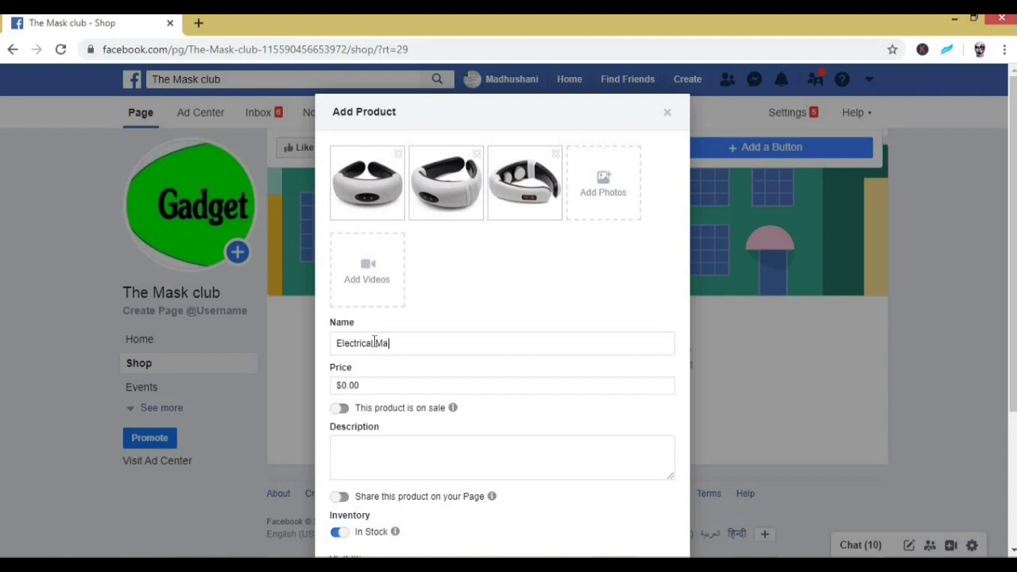
type("ssager")
left_click(440, 386)
double_click(394, 342)
right_click(394, 343)
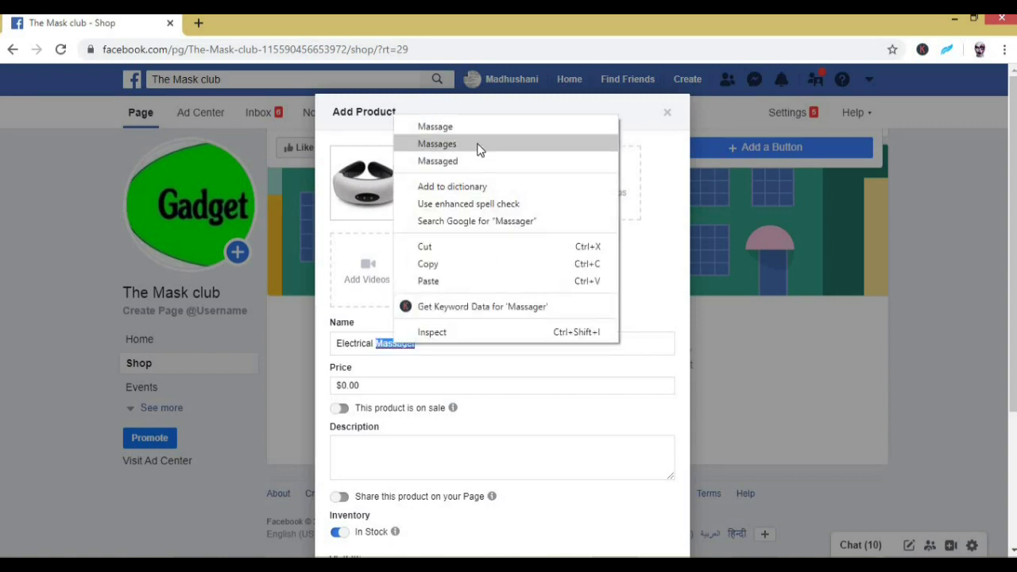
left_click(477, 381)
Set the product's price to $20.00
left_click(452, 383)
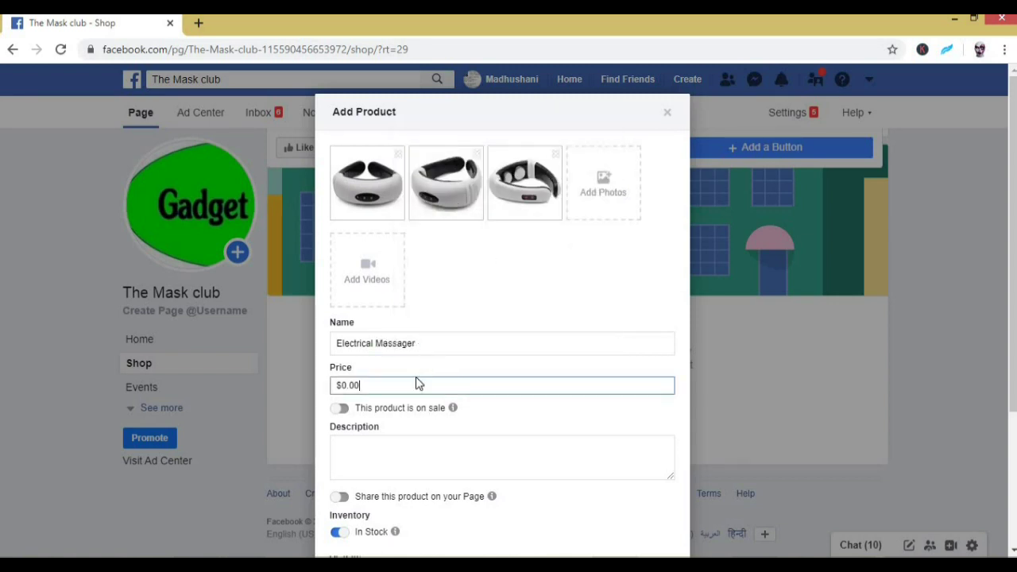
type("1")
key("BackSpace")
type("2")
left_click(559, 414)
Mark the product as on sale and set its sale price to $18.00
scroll(559, 415, "down", 1)
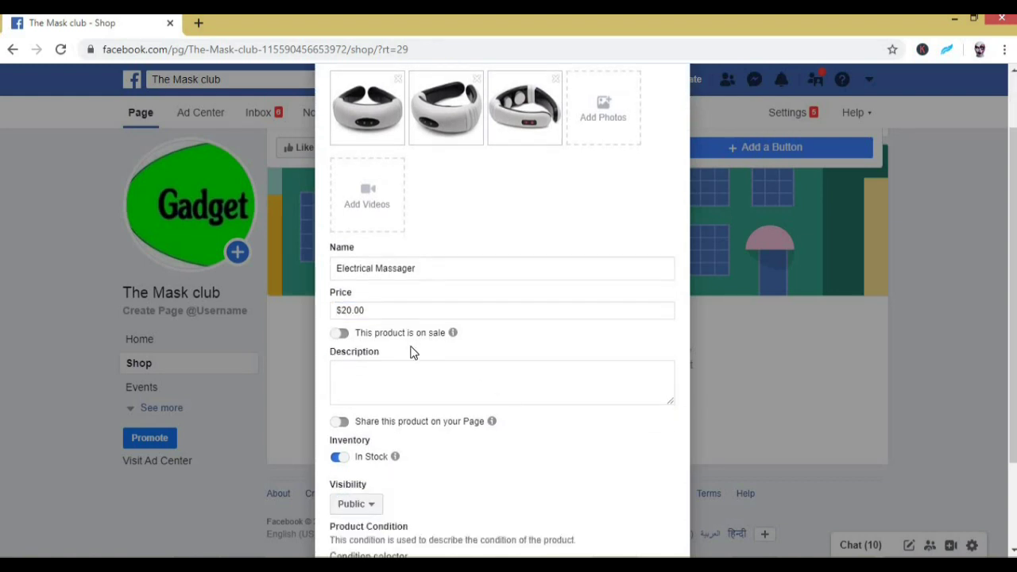
left_click(350, 340)
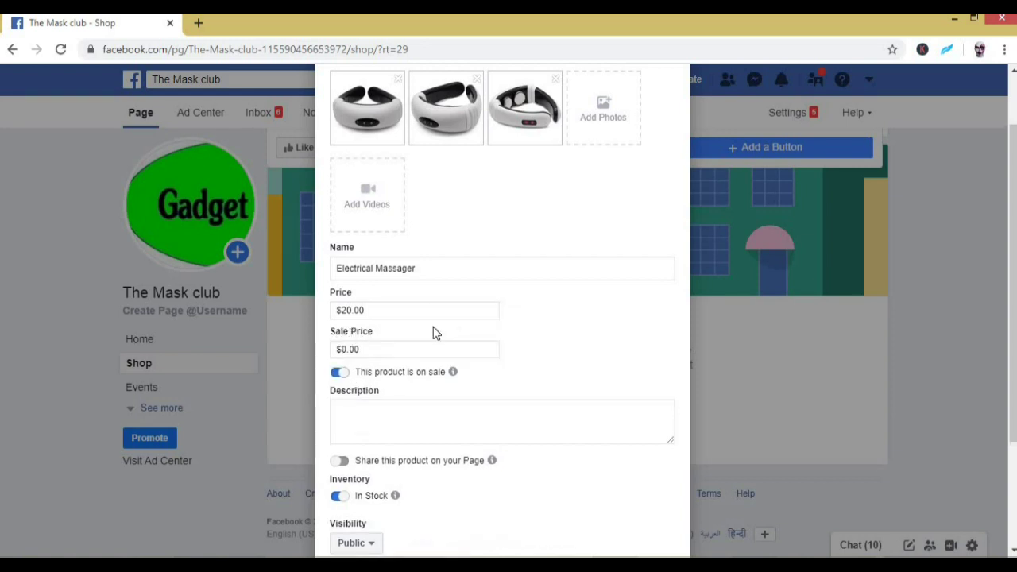
left_click(347, 349)
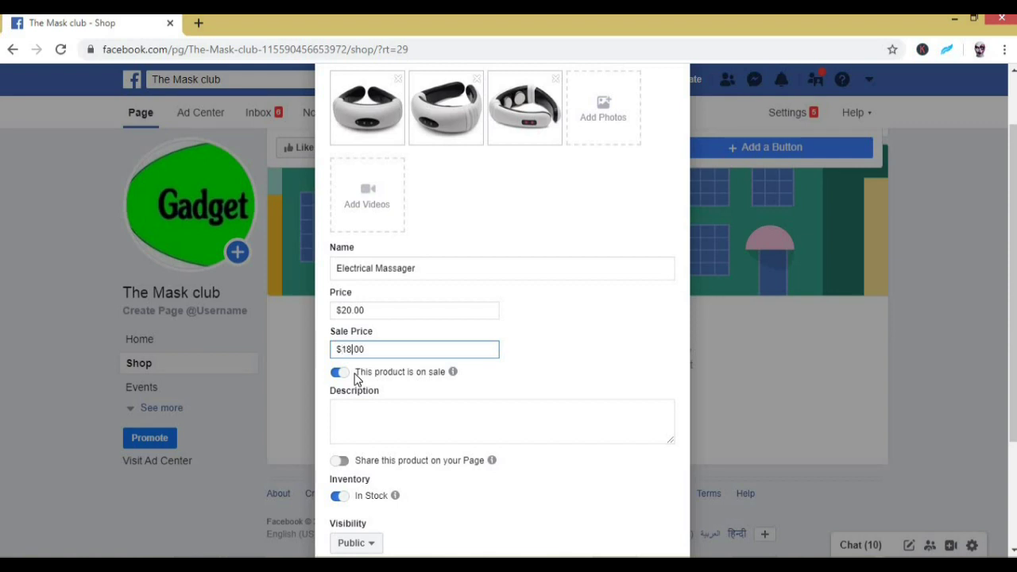
left_click(537, 344)
scroll(376, 341, "down", 1)
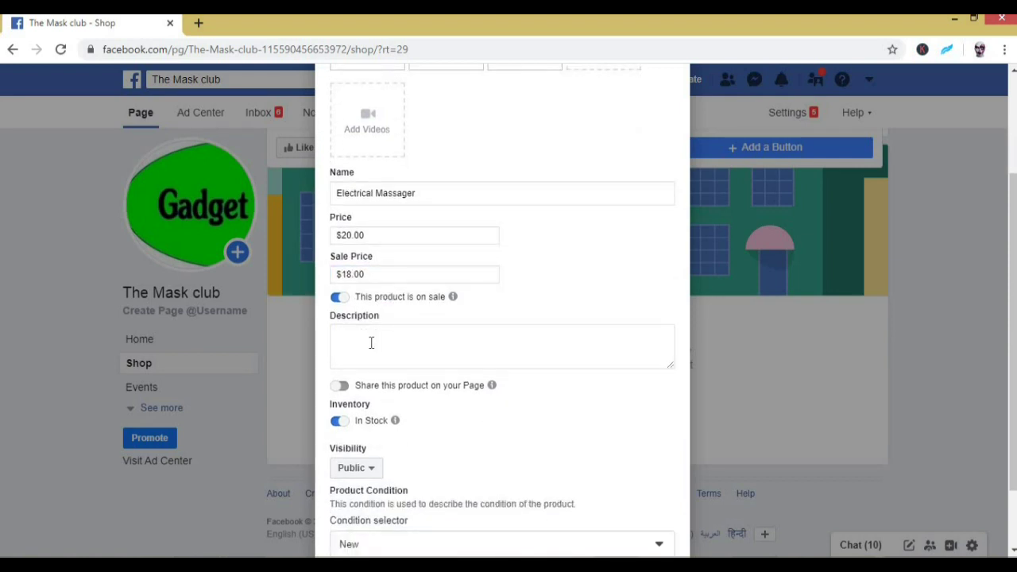
Switch to File Explorer and open New Text Document from the Electric massager folder inside Fb shop on the Desktop
key("alt+Tab")
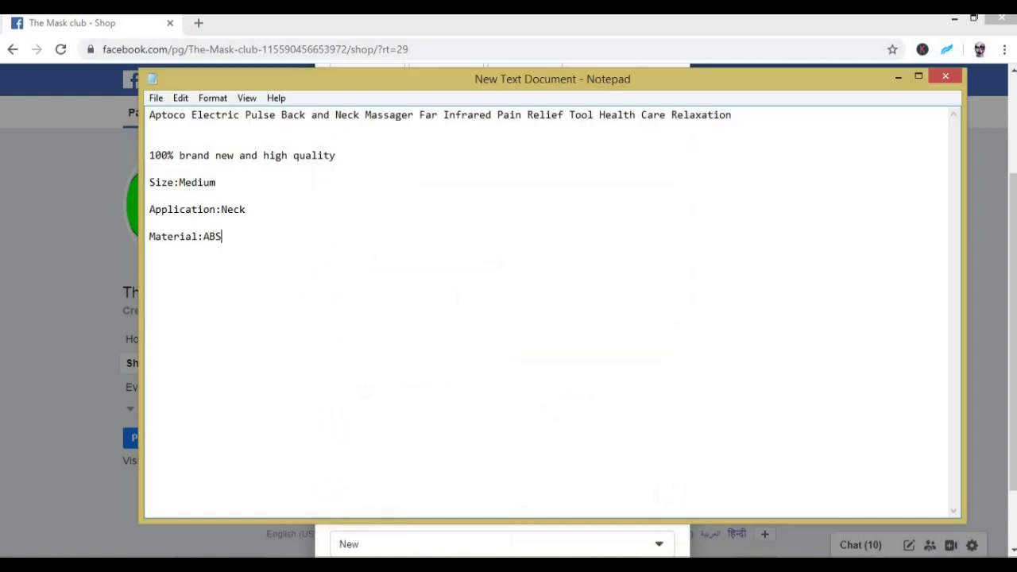
key("alt+Tab")
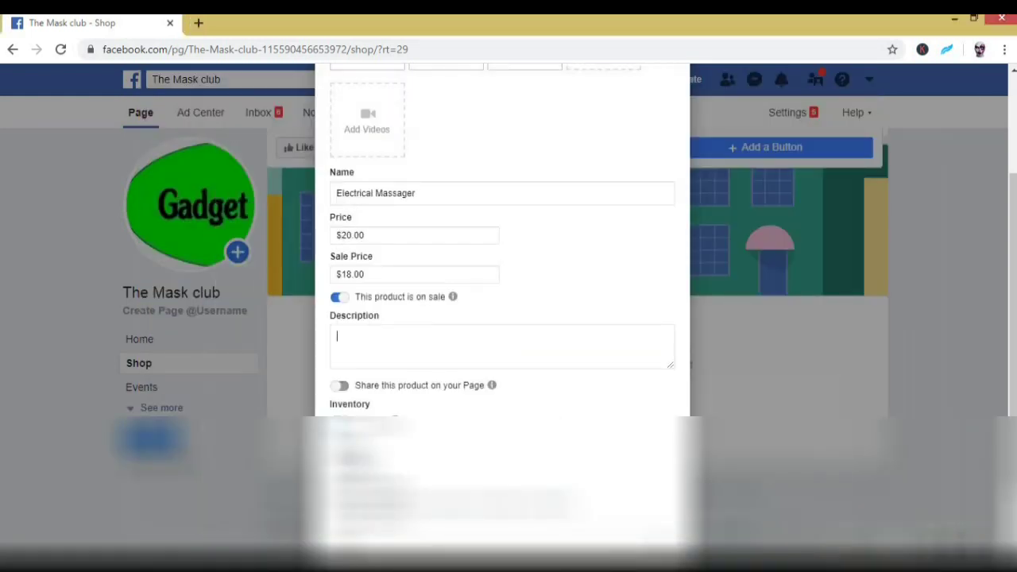
key("alt+Tab")
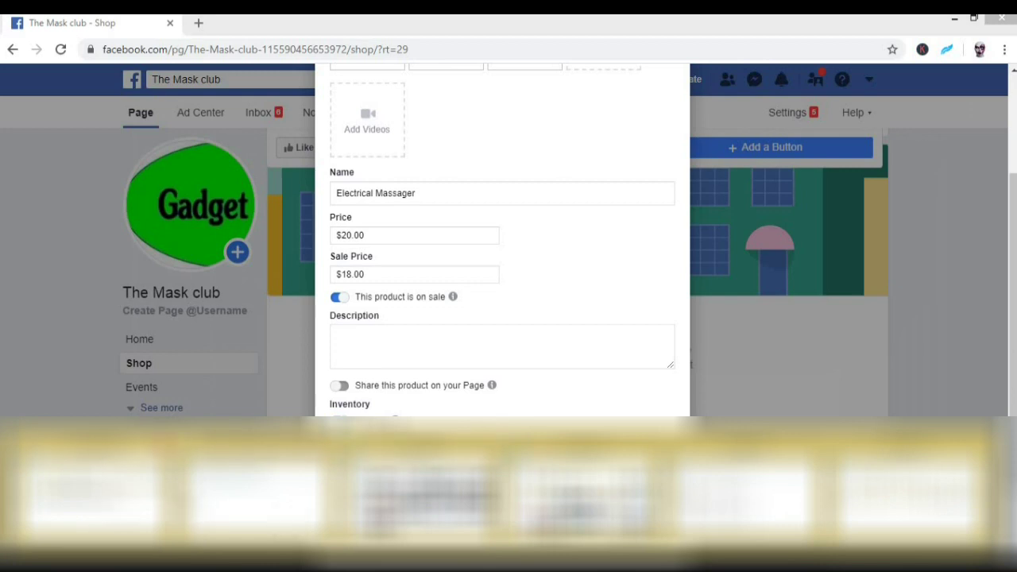
key("alt+Tab")
key("alt+Tab")
key("alt+Tab")
key("alt+Tab")
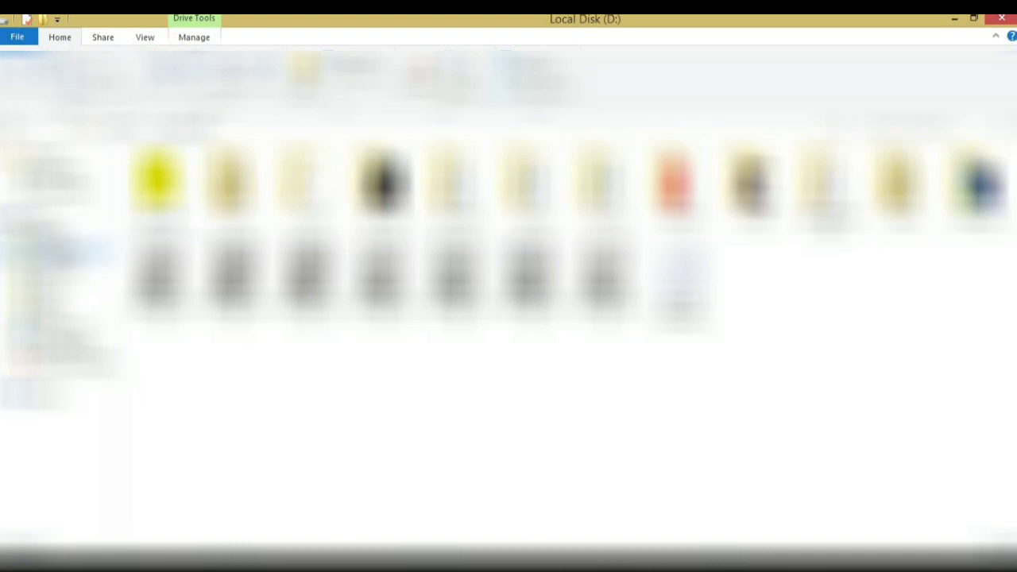
left_click(52, 244)
left_click(44, 231)
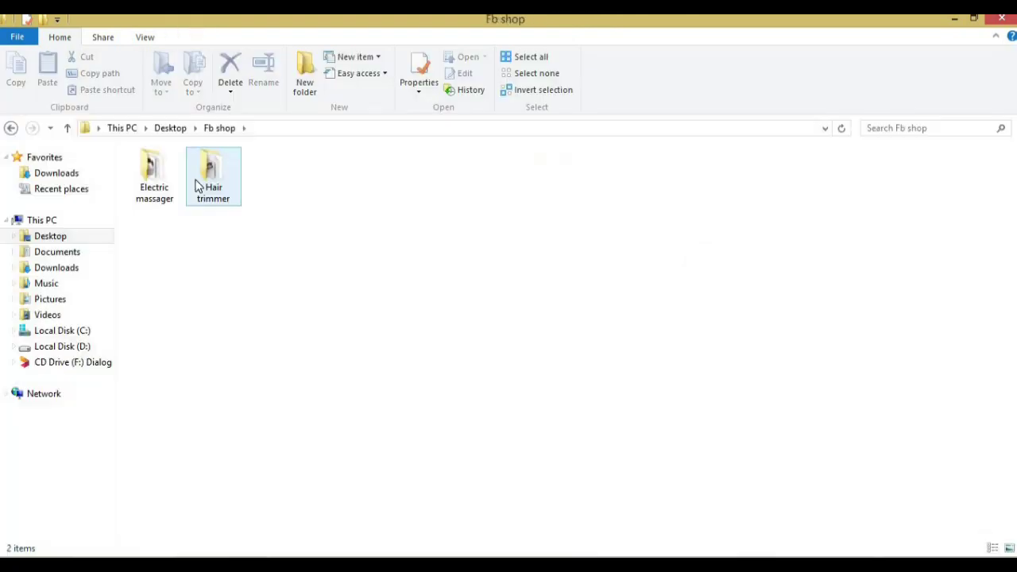
double_click(154, 182)
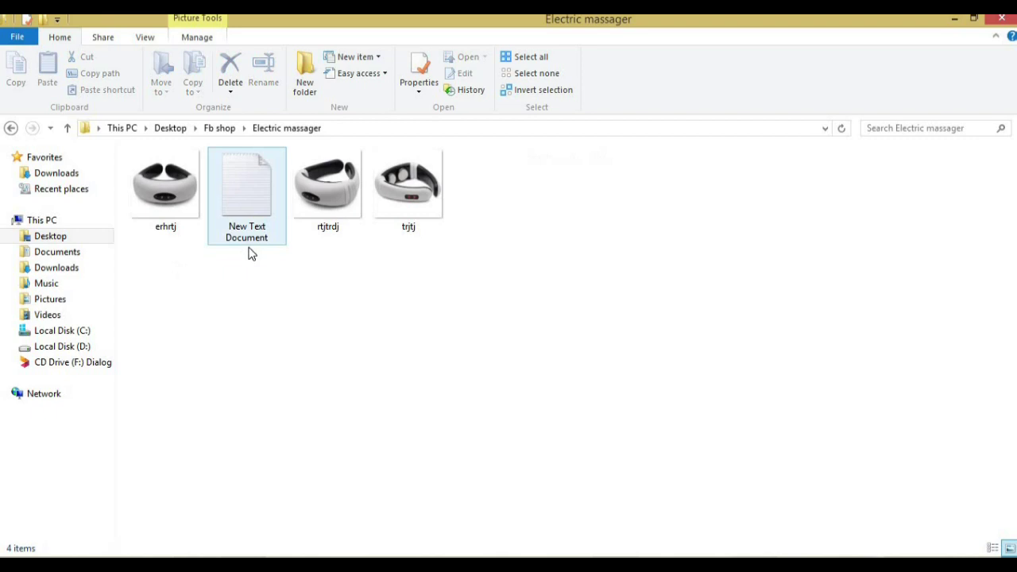
double_click(269, 186)
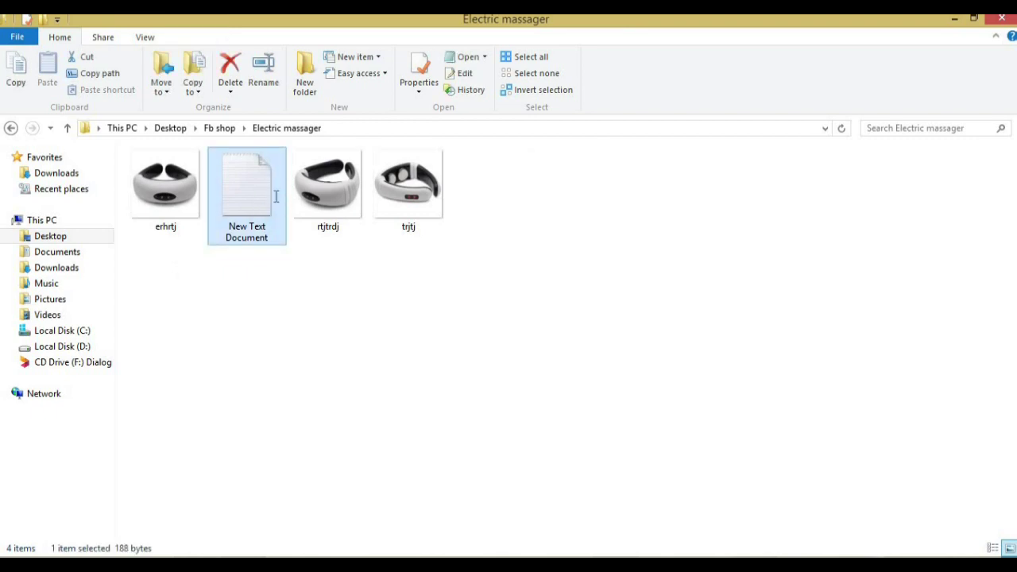
Copy the document's entire massager text and paste it into the product's description on Facebook
left_click_drag(194, 231, 87, 103)
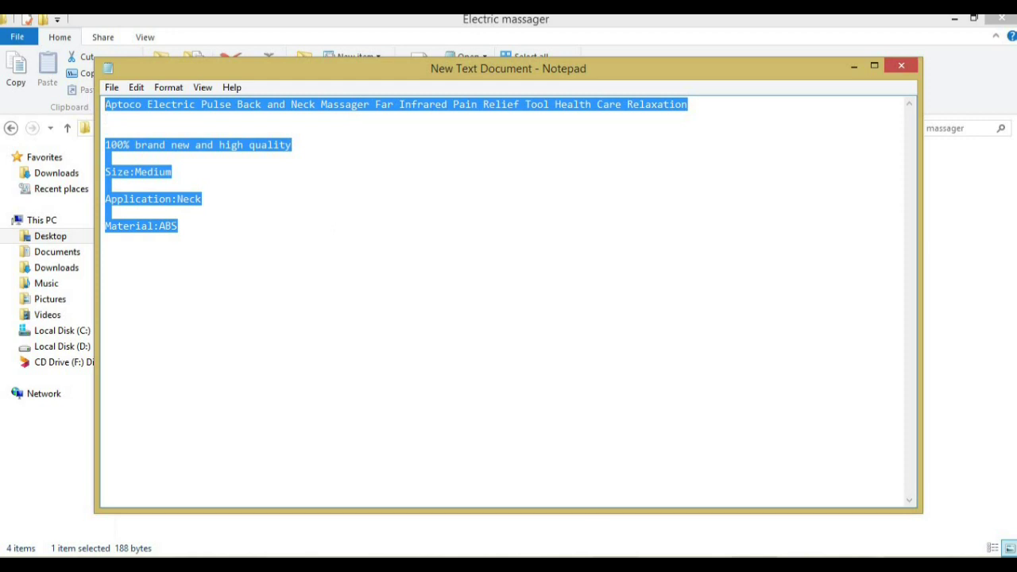
key("ctrl+c")
key("alt+Tab")
key("ctrl+v")
Check the available visibility and condition options for the product
scroll(448, 339, "down", 3)
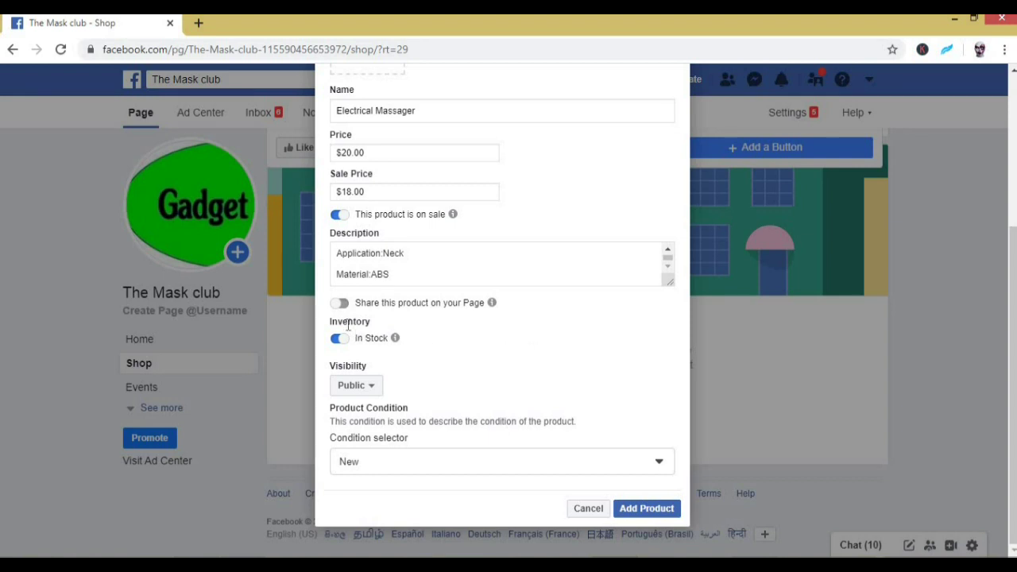
left_click(377, 387)
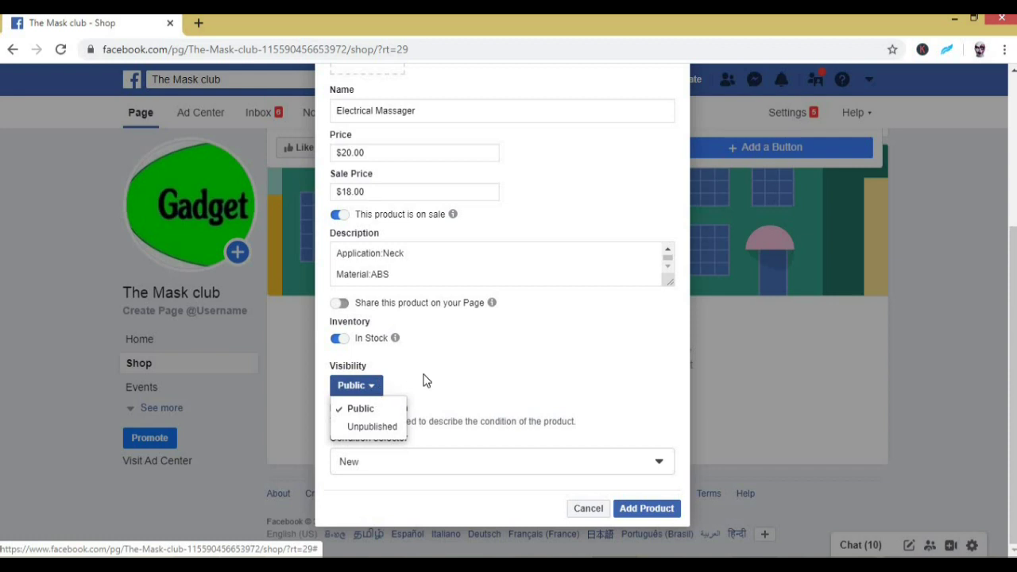
left_click(485, 329)
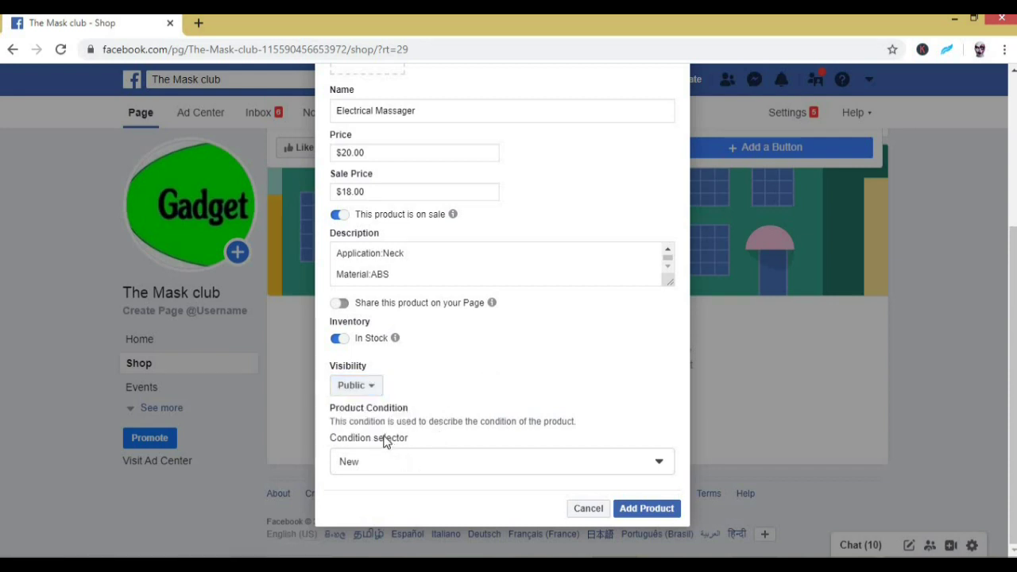
left_click(534, 467)
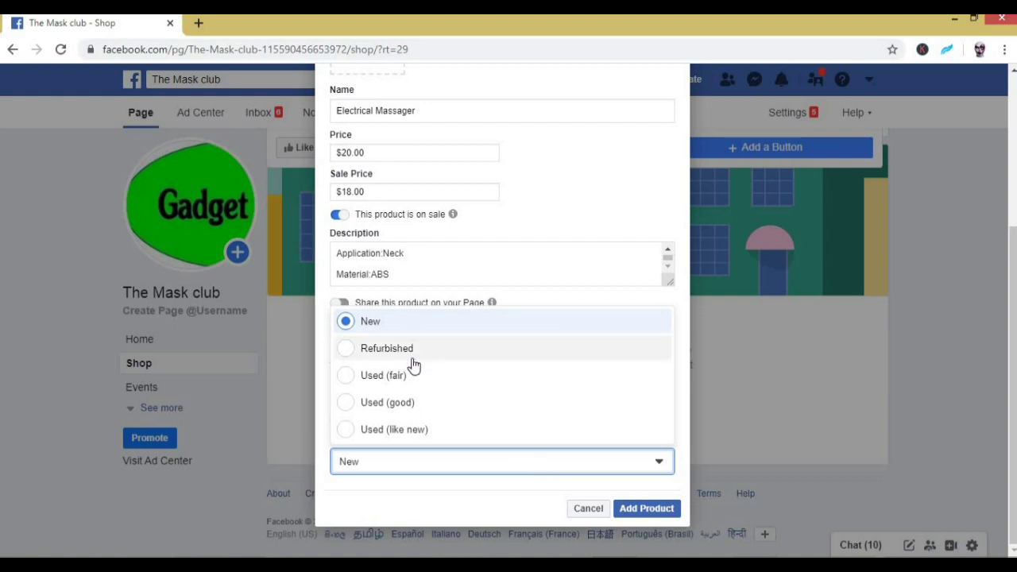
left_click(534, 216)
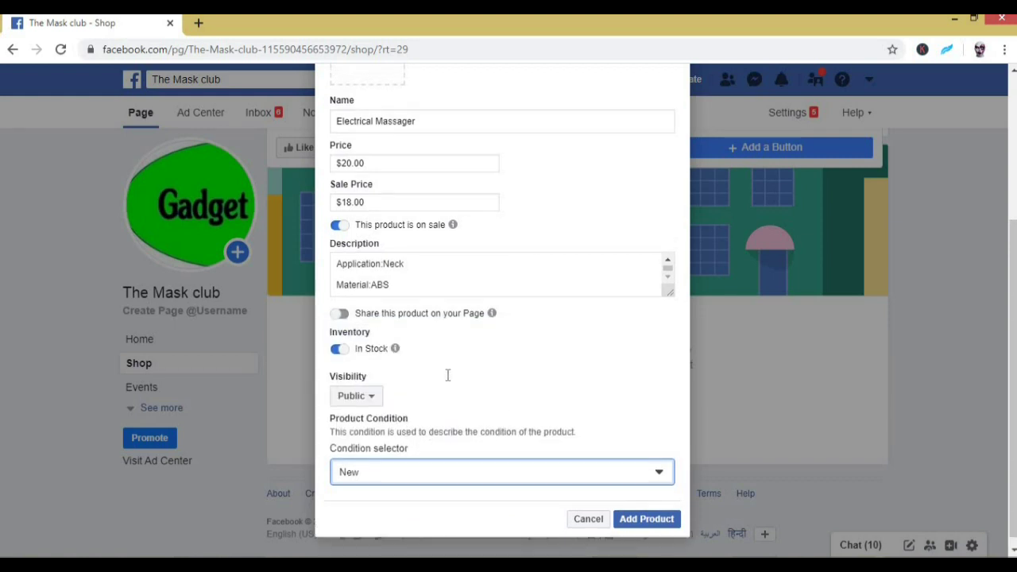
Review the completed product form and add the Electrical Massager to the shop
scroll(493, 278, "up", 5)
scroll(501, 261, "down", 5)
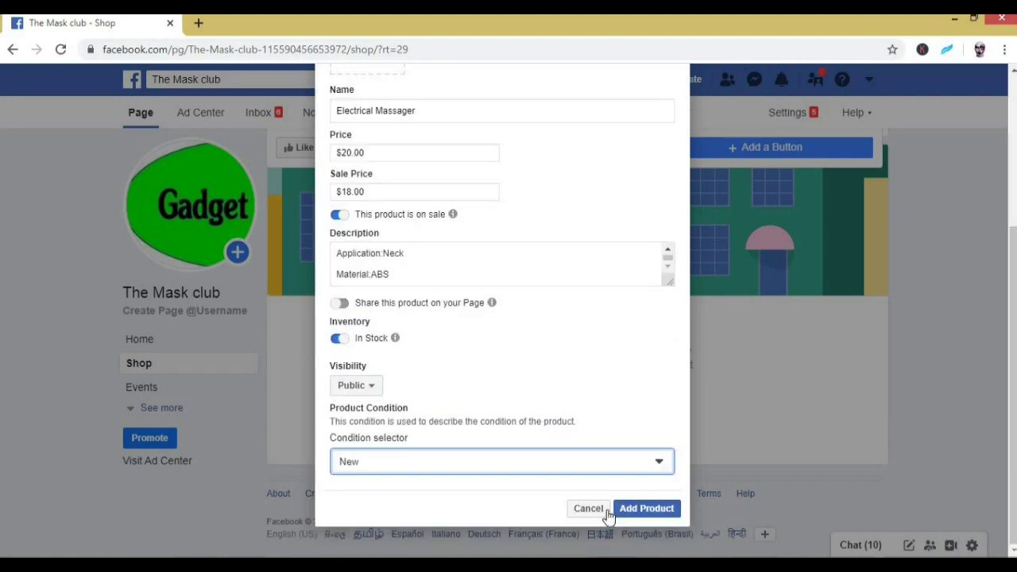
left_click(647, 508)
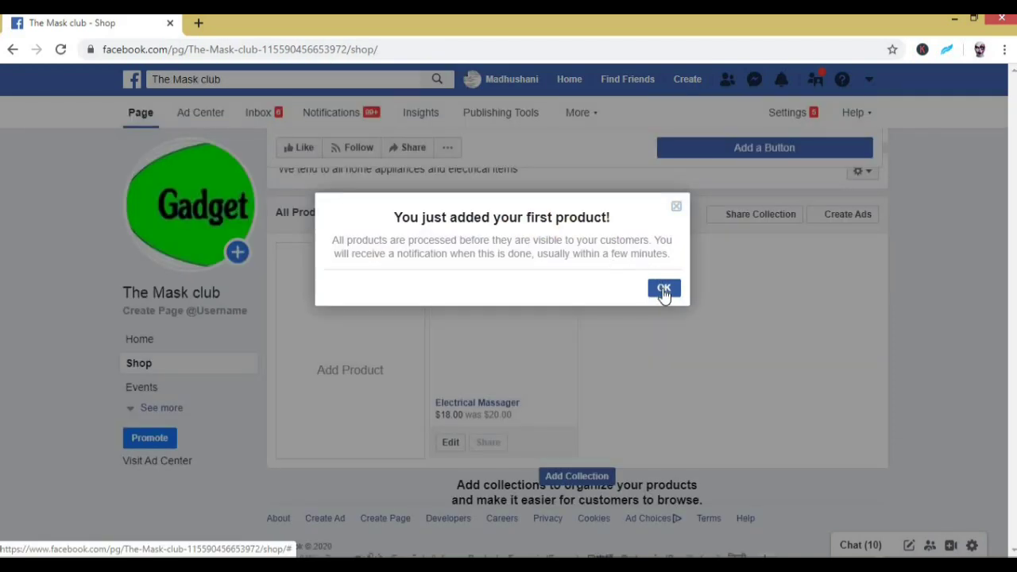
Dismiss the first-product notice, open the Electrical Massager in the shop and view its product photos one by one
left_click(663, 290)
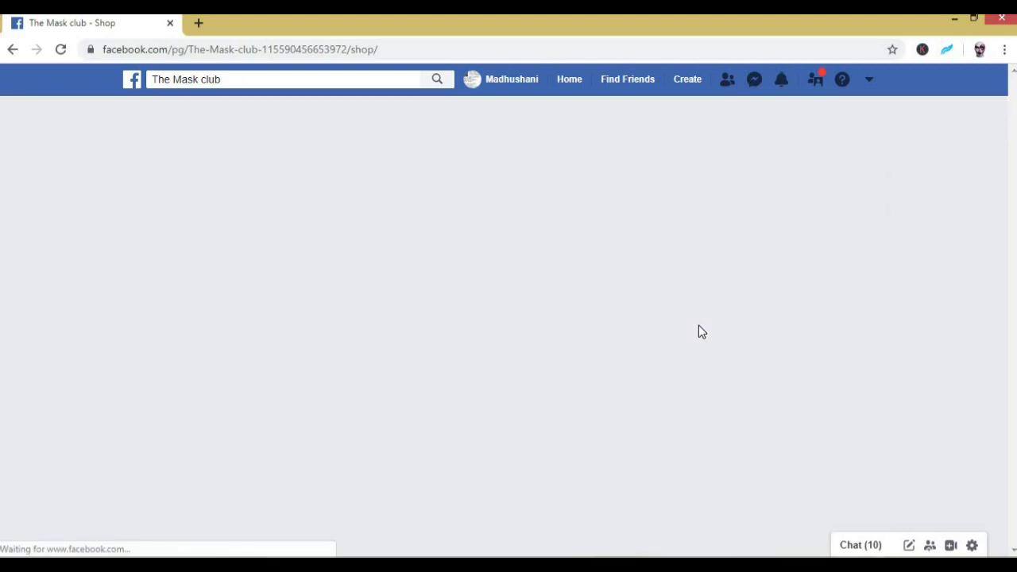
scroll(590, 311, "down", 5)
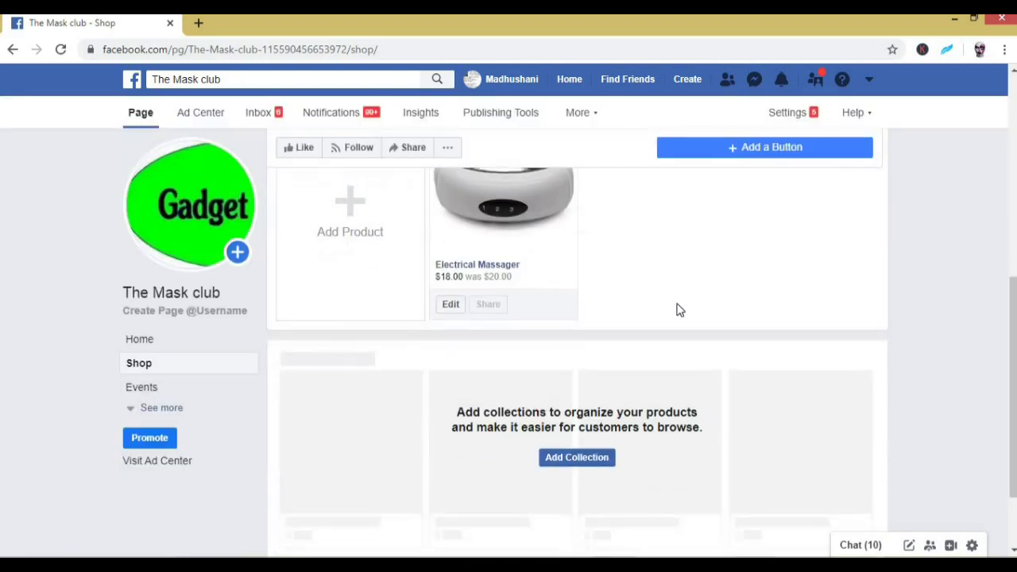
scroll(681, 299, "up", 2)
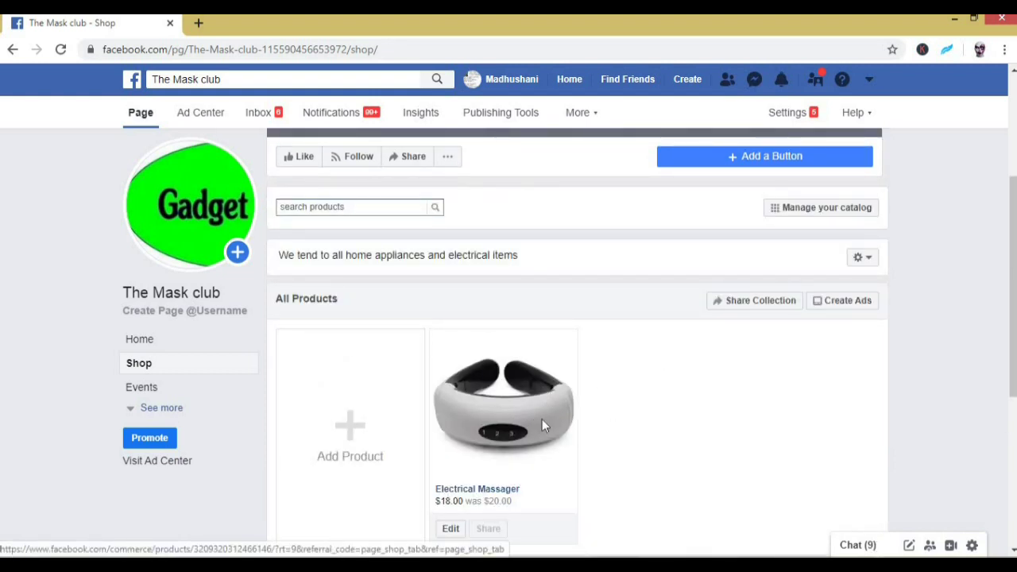
left_click(542, 419)
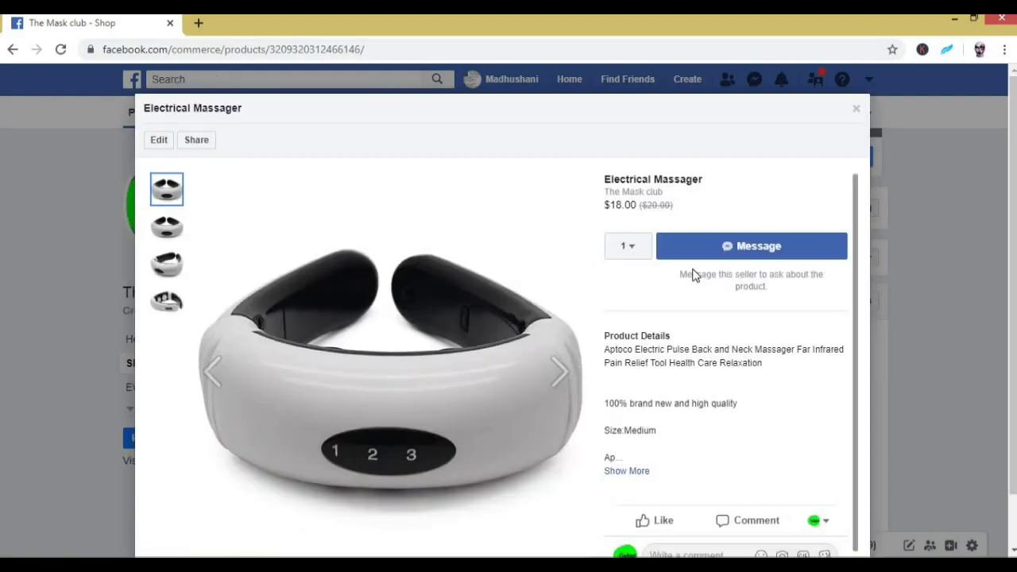
scroll(505, 291, "down", 2)
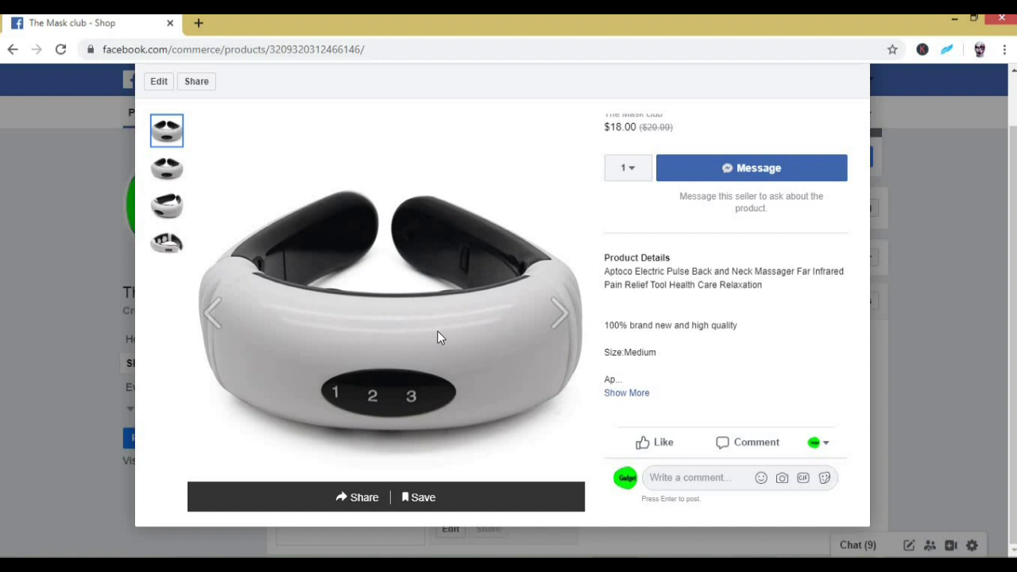
left_click(167, 168)
left_click(167, 205)
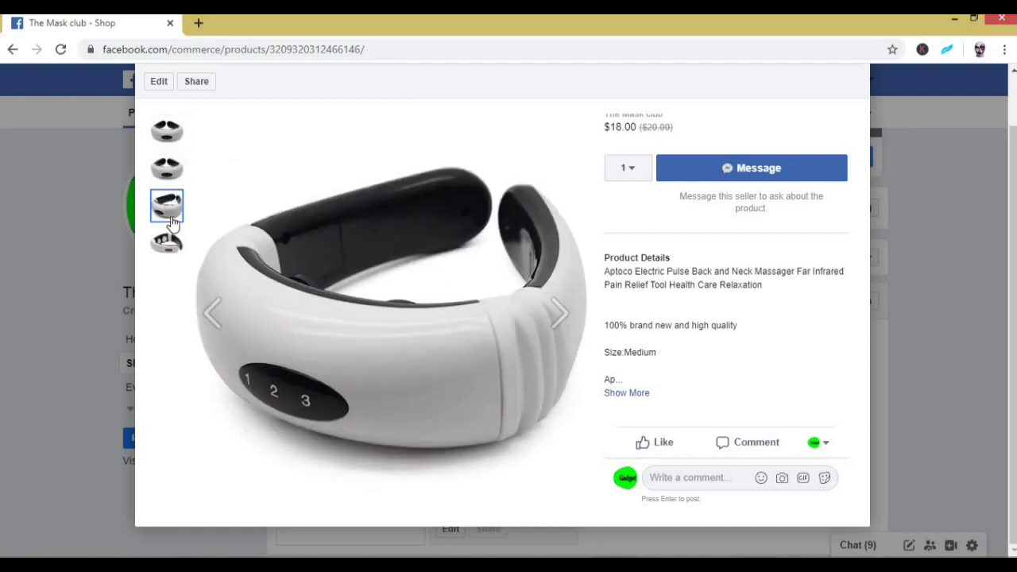
left_click(173, 252)
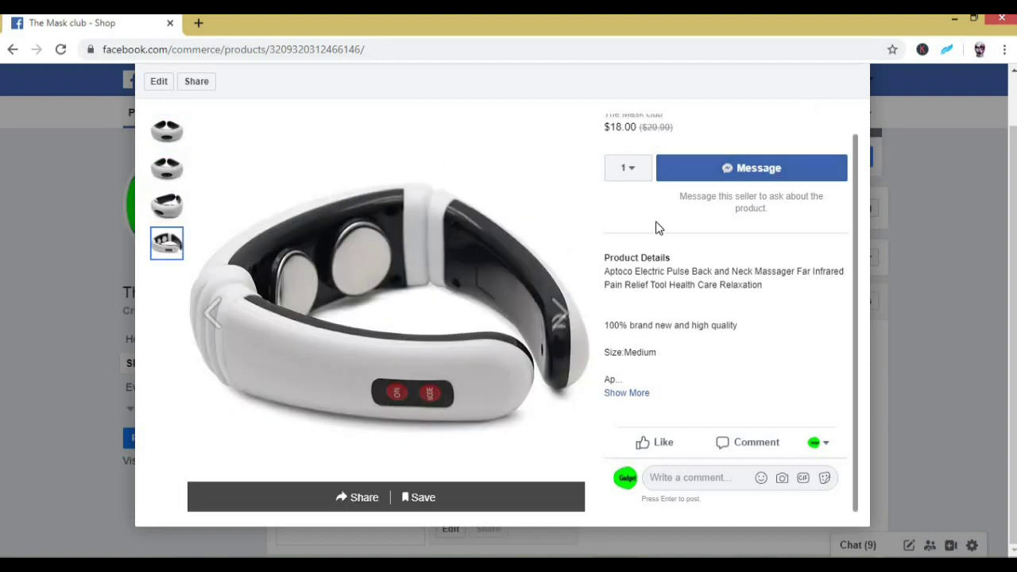
Check the massager's sale and original prices, expand its full product details and close the product view
scroll(692, 198, "up", 1)
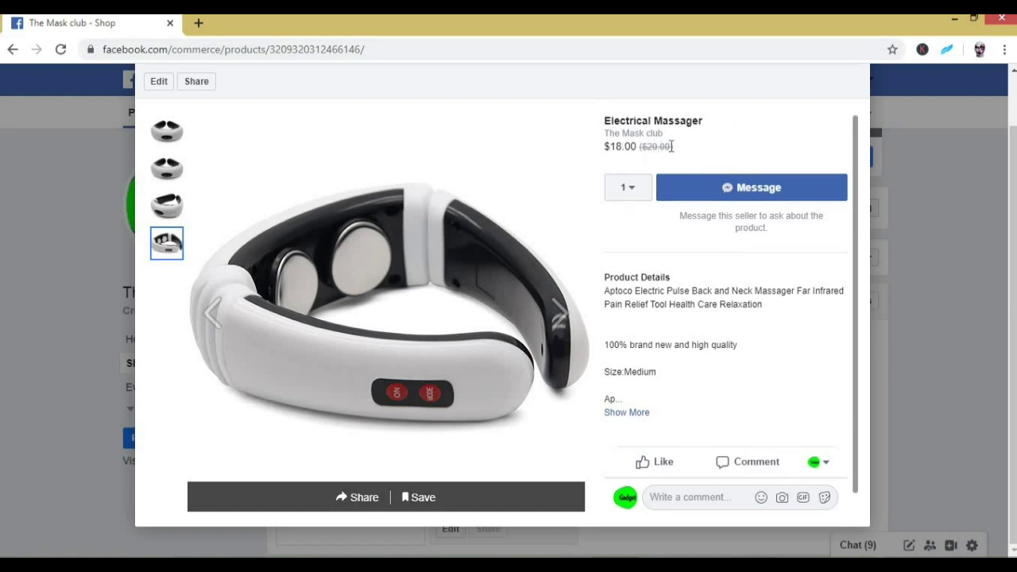
left_click_drag(662, 148, 714, 150)
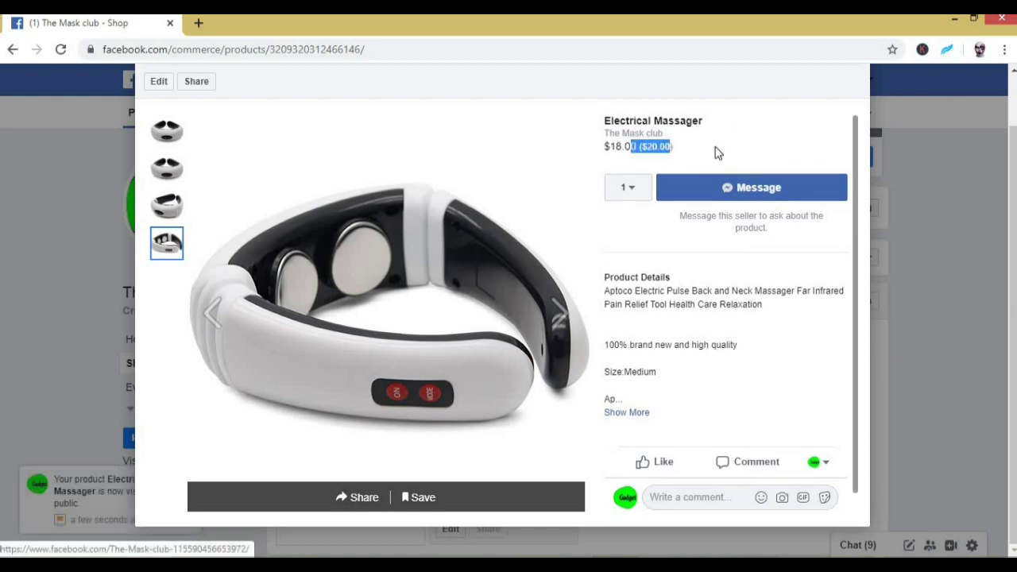
left_click(717, 153)
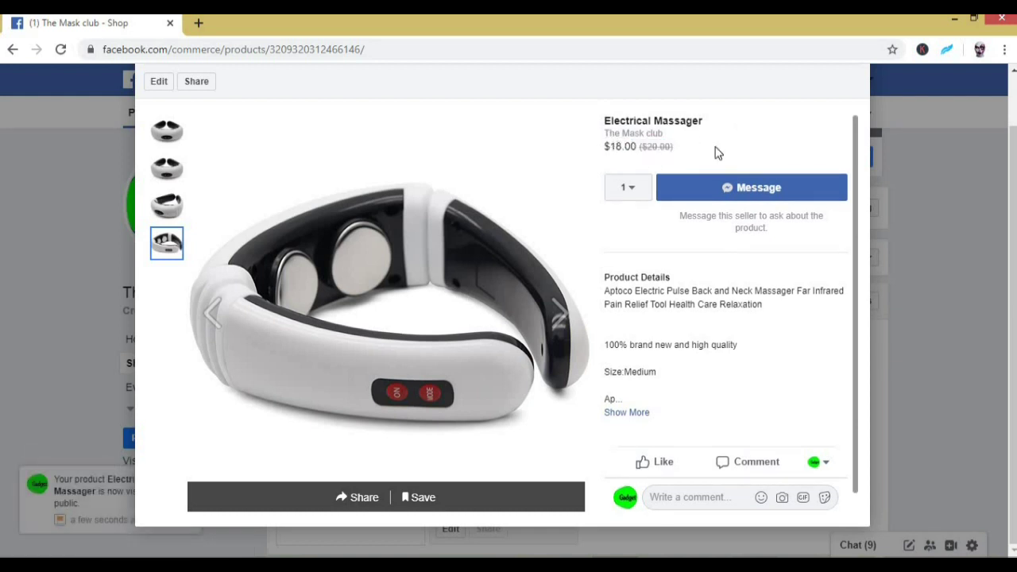
left_click(642, 413)
scroll(710, 320, "down", 1)
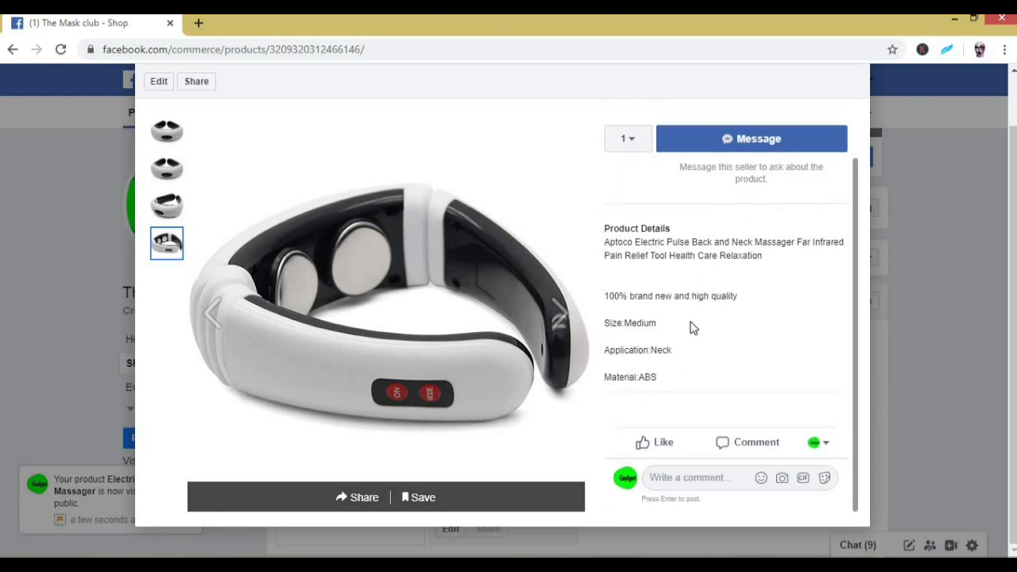
scroll(706, 353, "up", 1)
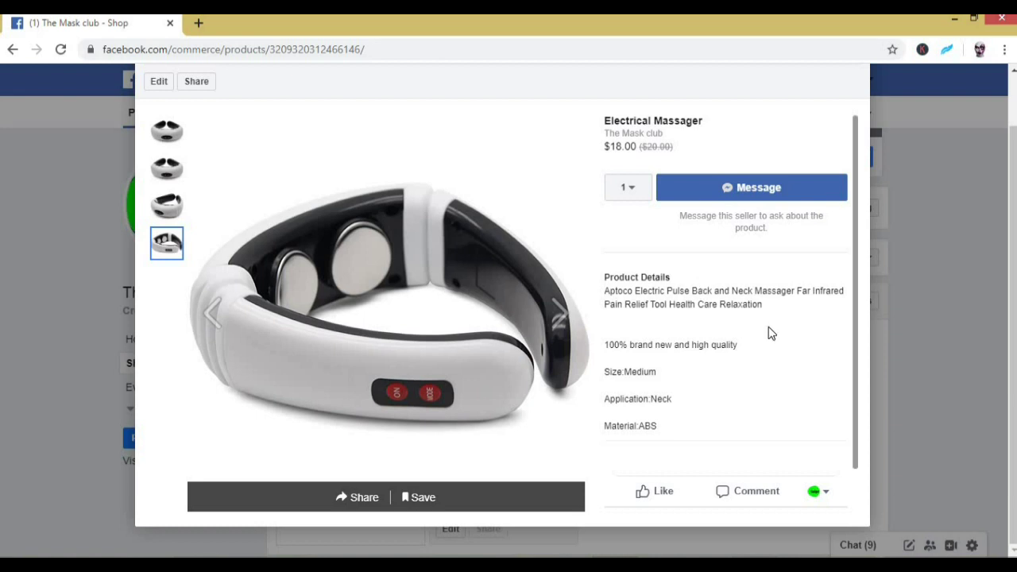
left_click(953, 175)
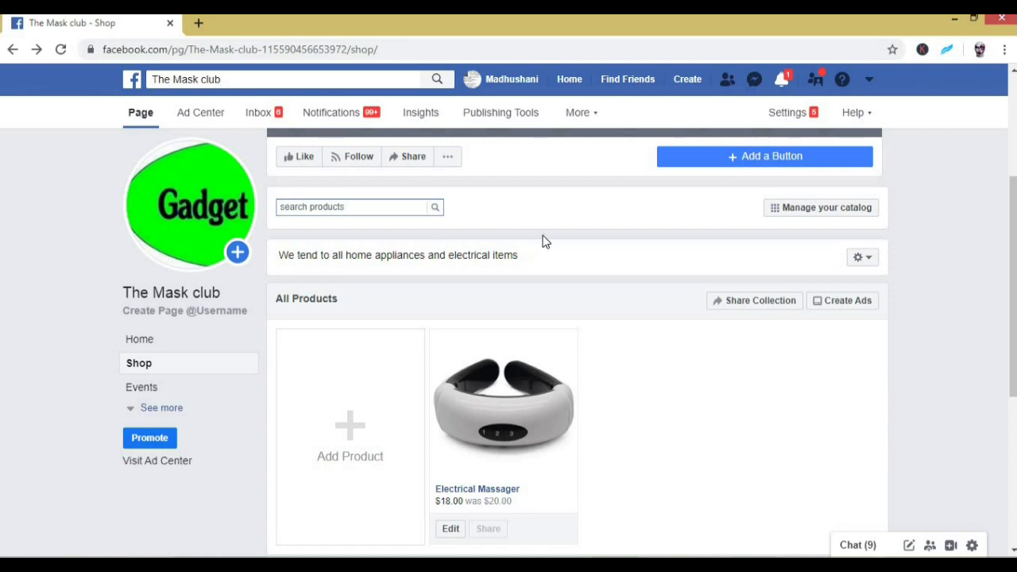
Look over the shop page and open a blank form for creating a product collection
scroll(545, 240, "down", 3)
scroll(601, 277, "up", 5)
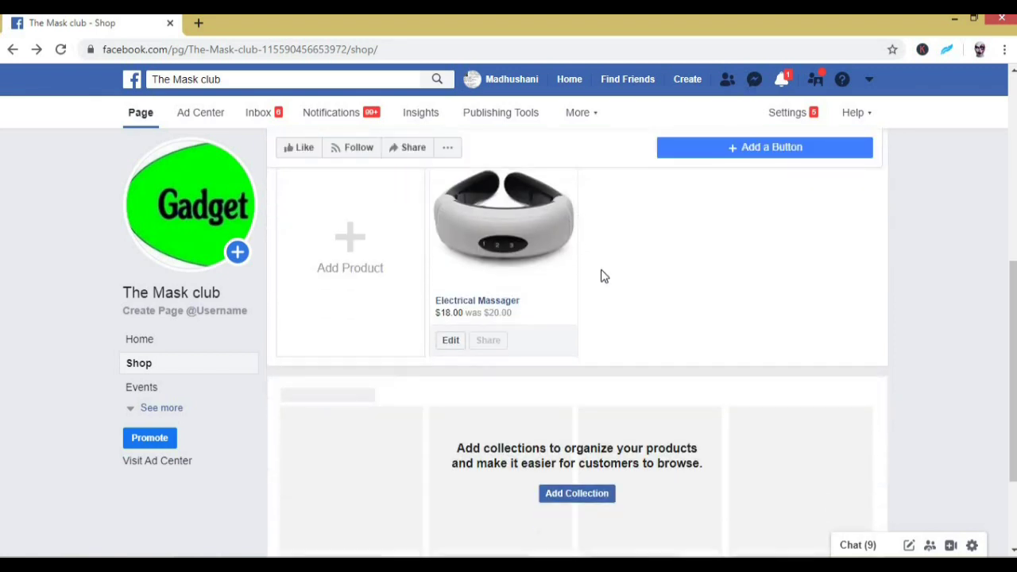
scroll(688, 320, "down", 1)
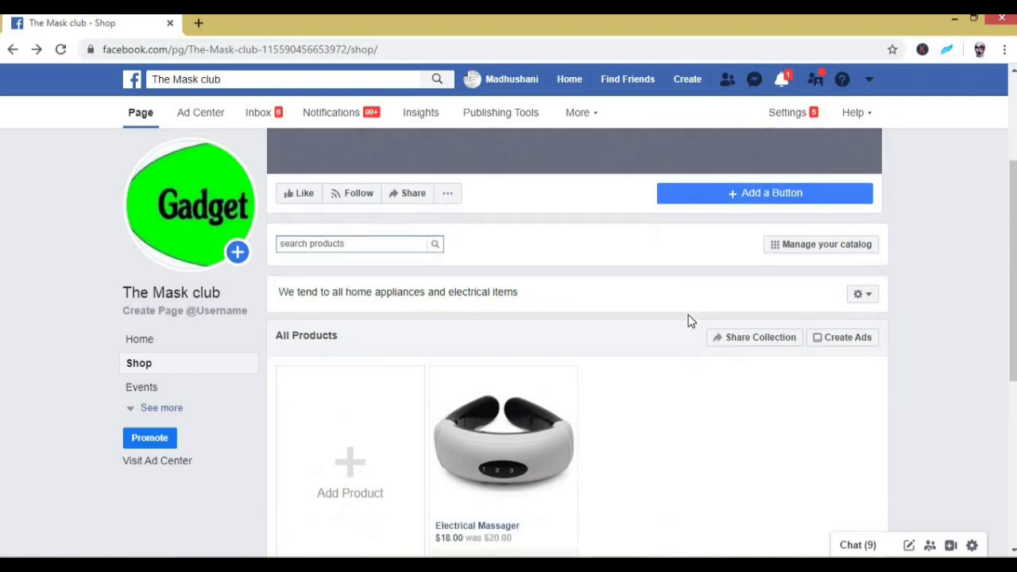
scroll(349, 431, "down", 1)
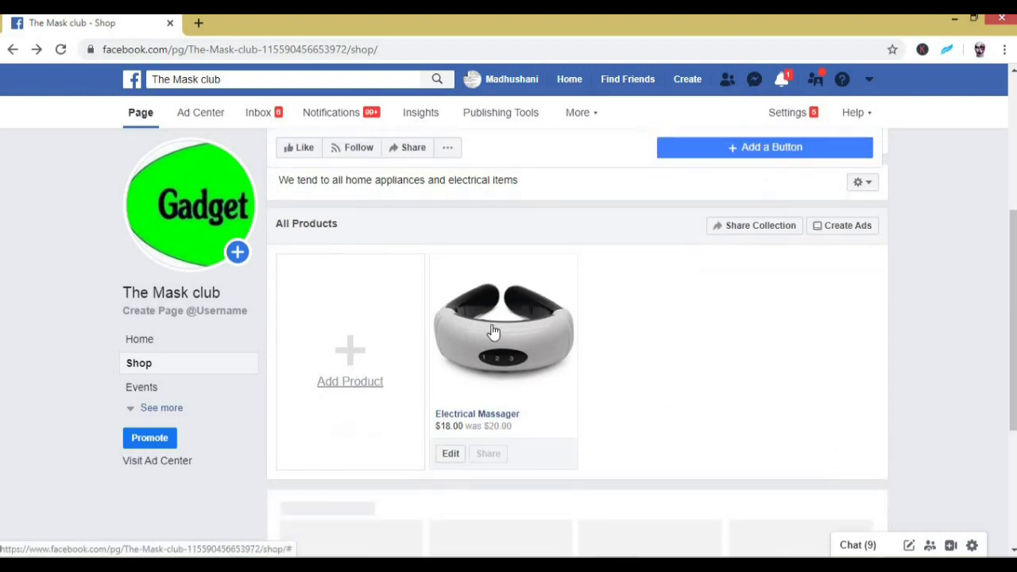
scroll(757, 282, "down", 2)
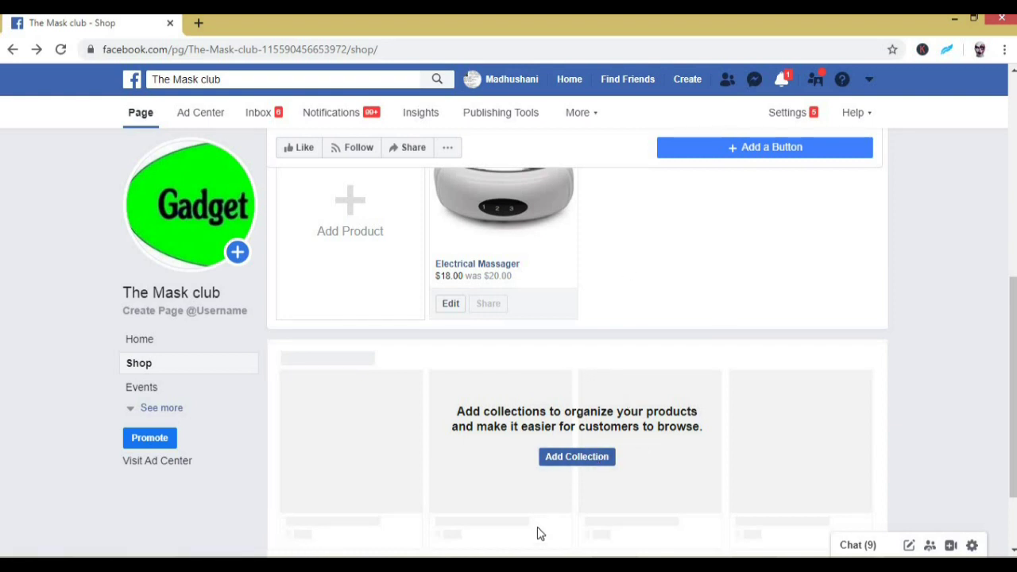
left_click(575, 457)
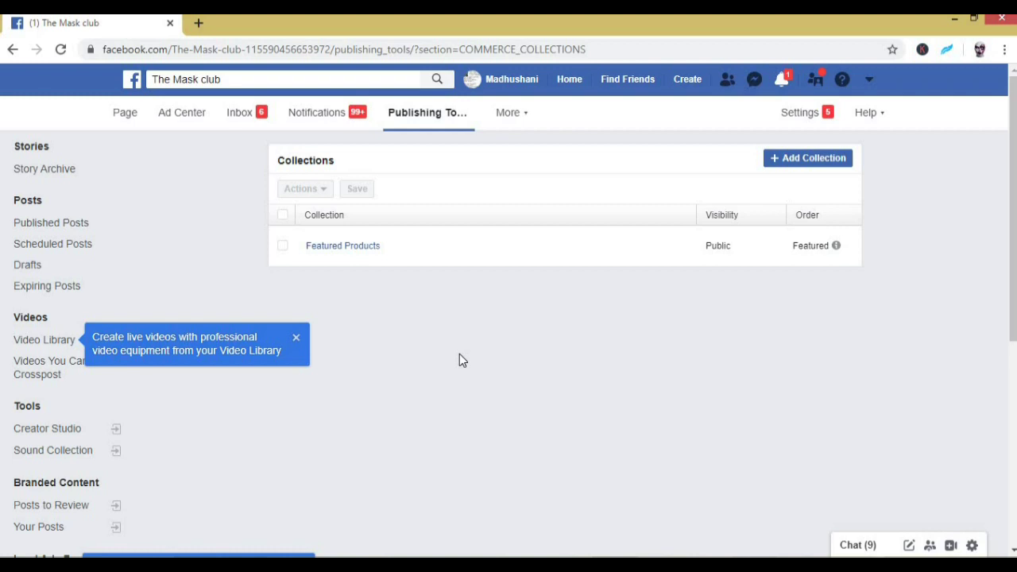
left_click(811, 163)
left_click(386, 220)
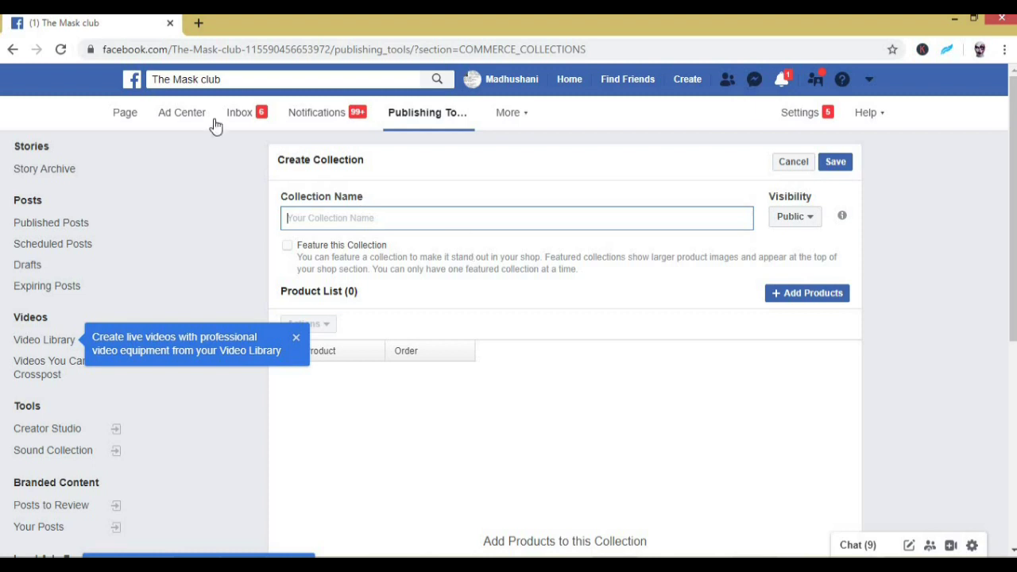
Return to the page's Shop section and delete the shop
left_click(127, 117)
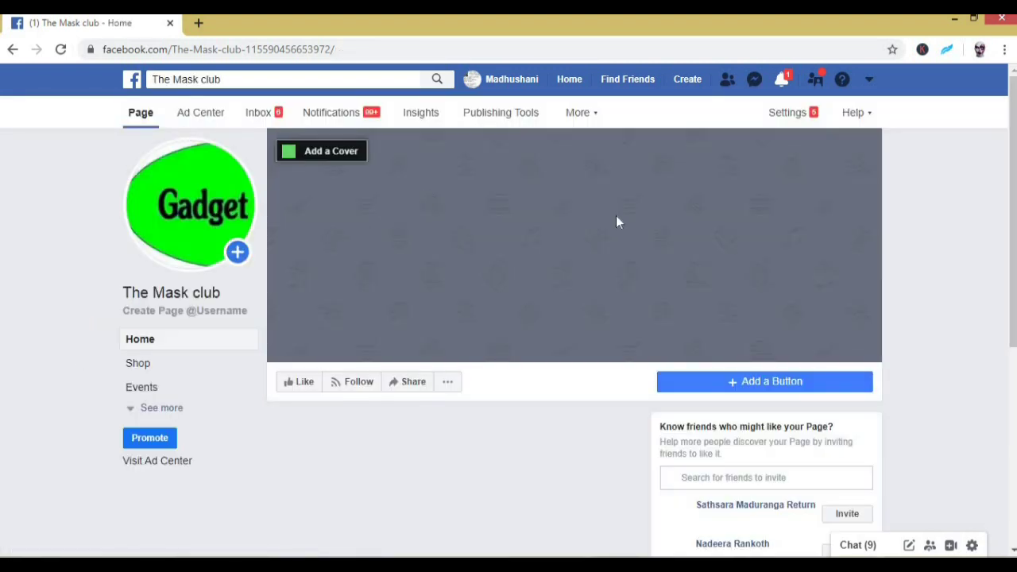
scroll(613, 226, "down", 2)
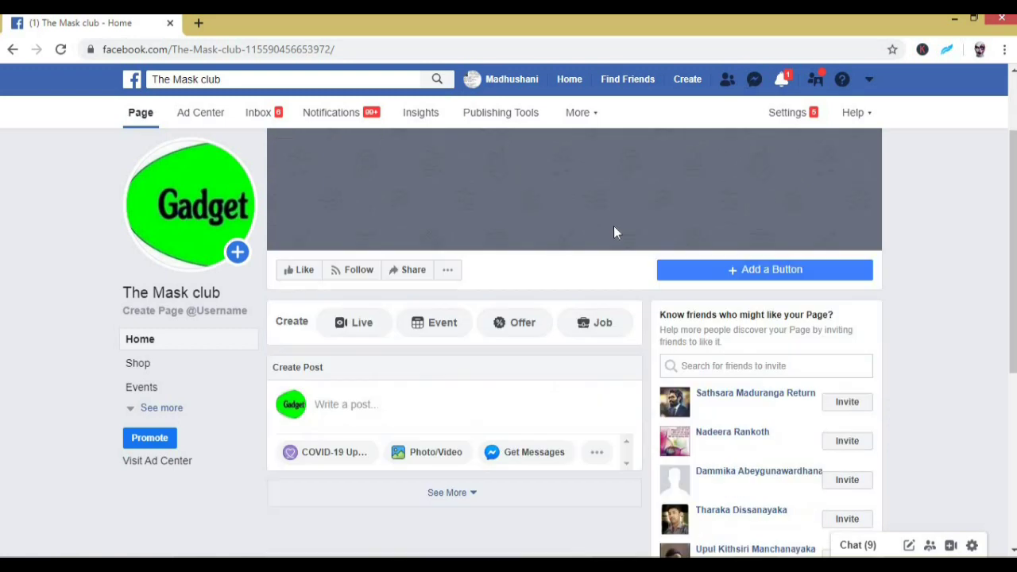
left_click(139, 363)
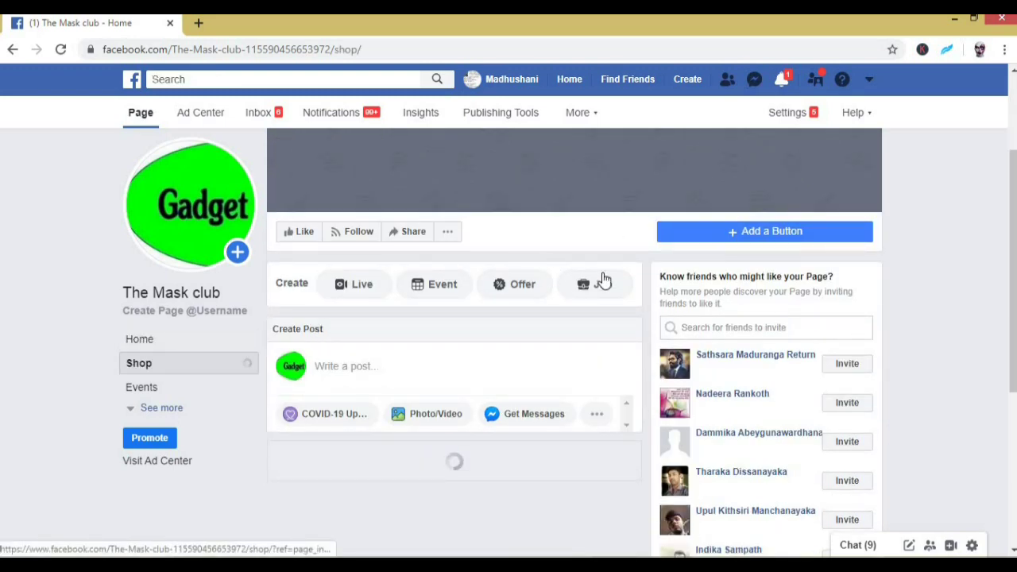
scroll(602, 273, "down", 3)
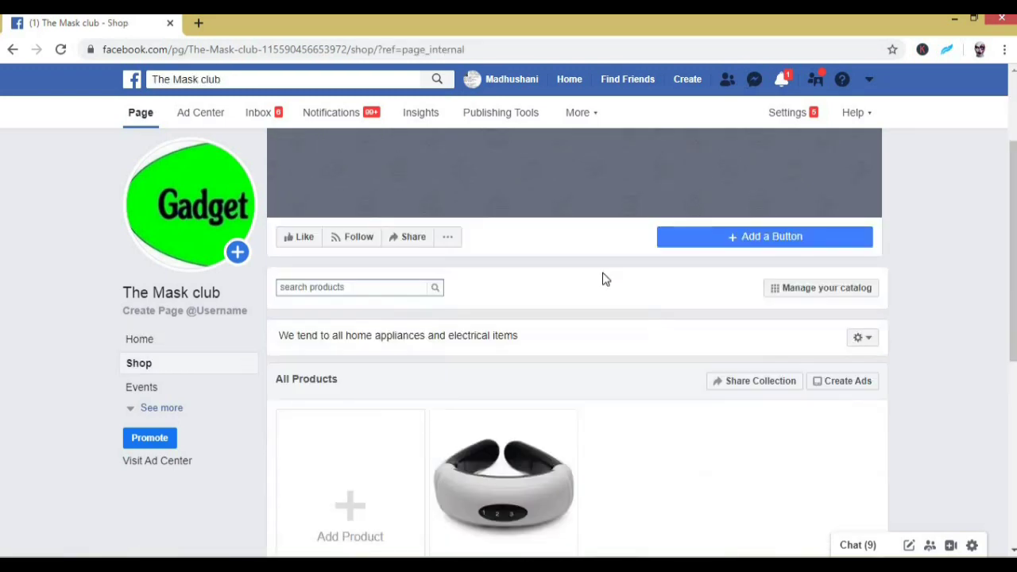
left_click(869, 256)
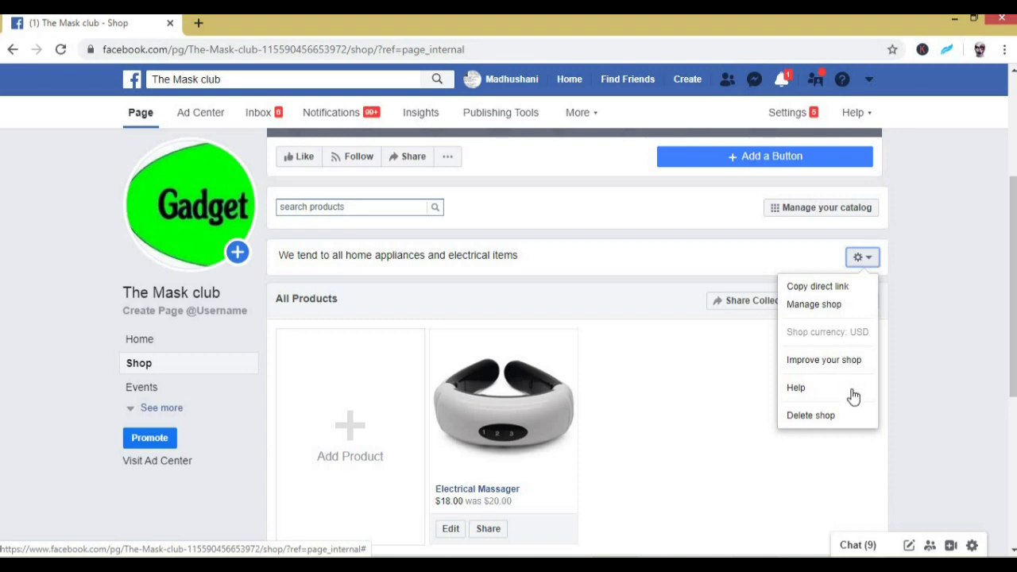
left_click(841, 417)
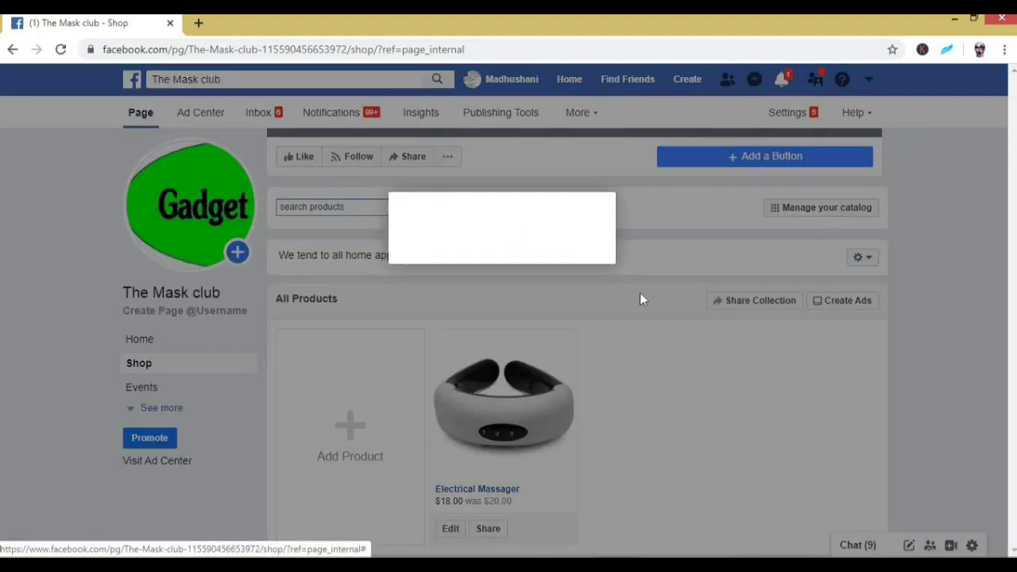
left_click(608, 278)
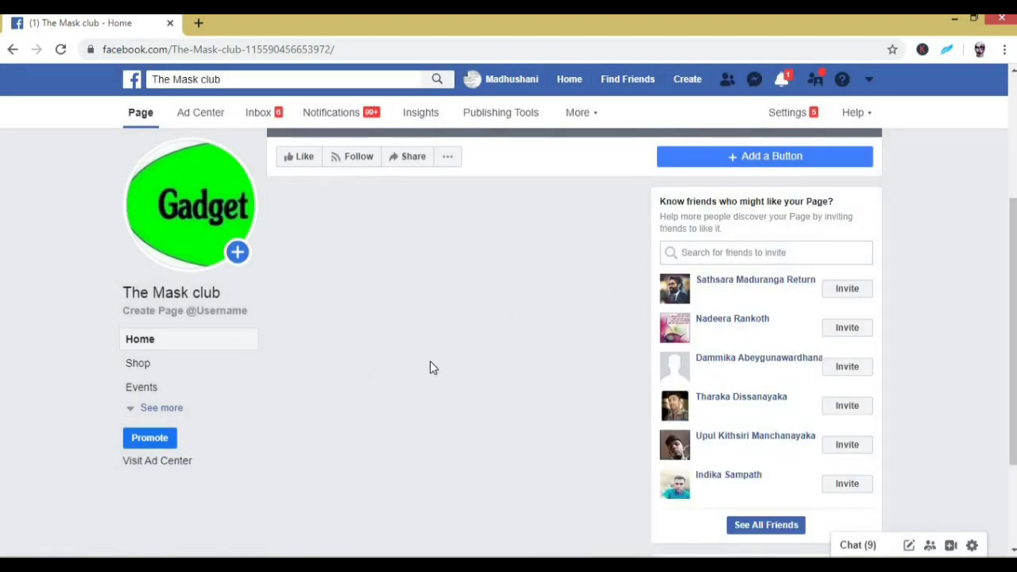
Start setting up the Shop section again and agree to the Merchant Terms and Policies
left_click(155, 370)
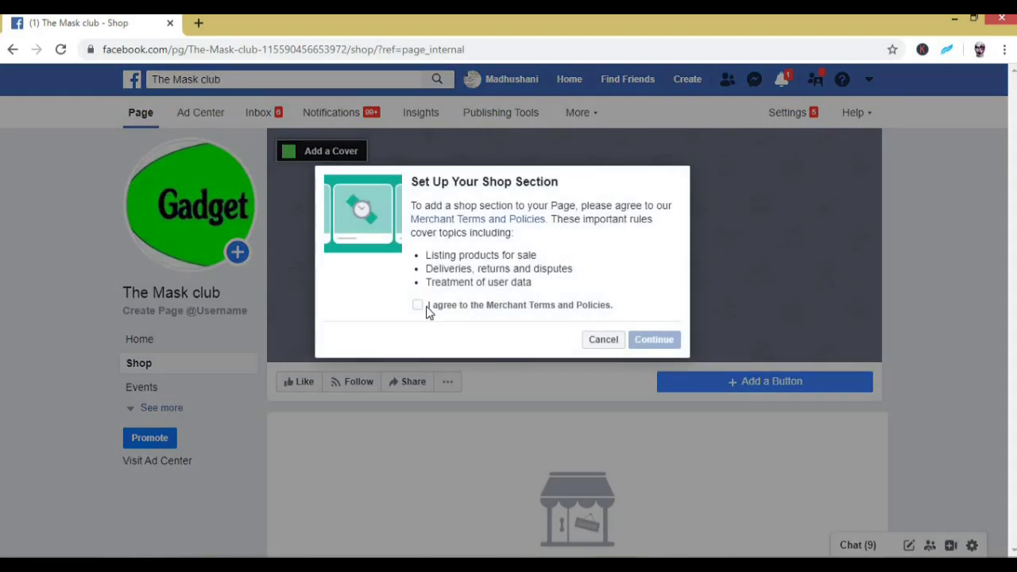
left_click(420, 308)
left_click(654, 340)
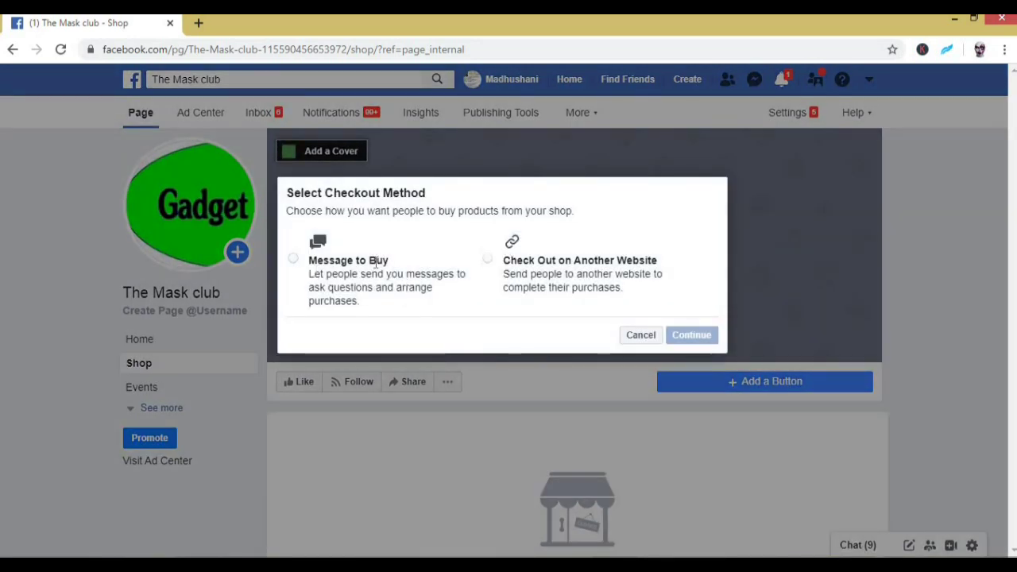
Choose Check Out on Another Website as the checkout method and save US Dollars as the shop currency
left_click(487, 259)
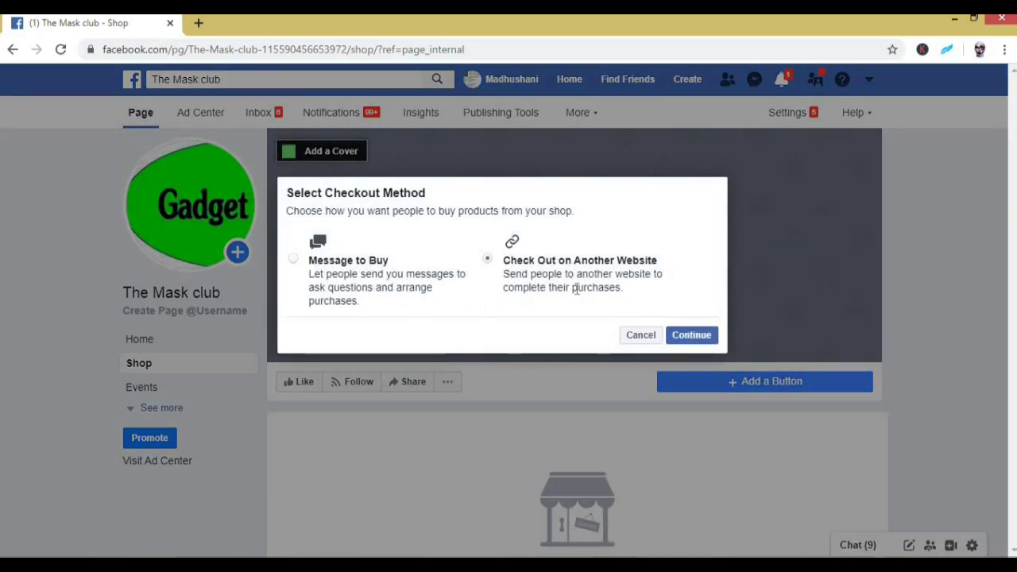
left_click(692, 346)
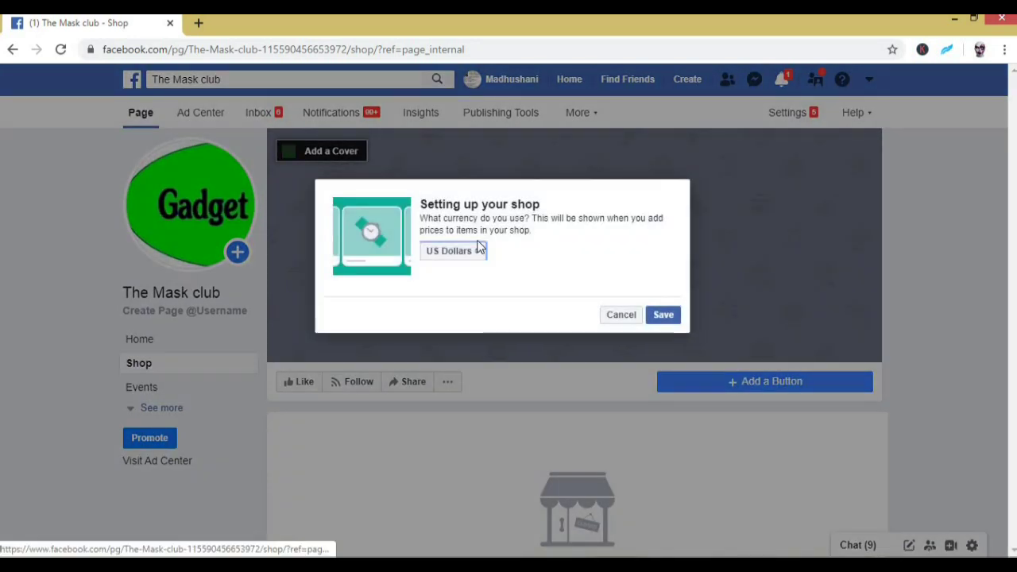
left_click(663, 315)
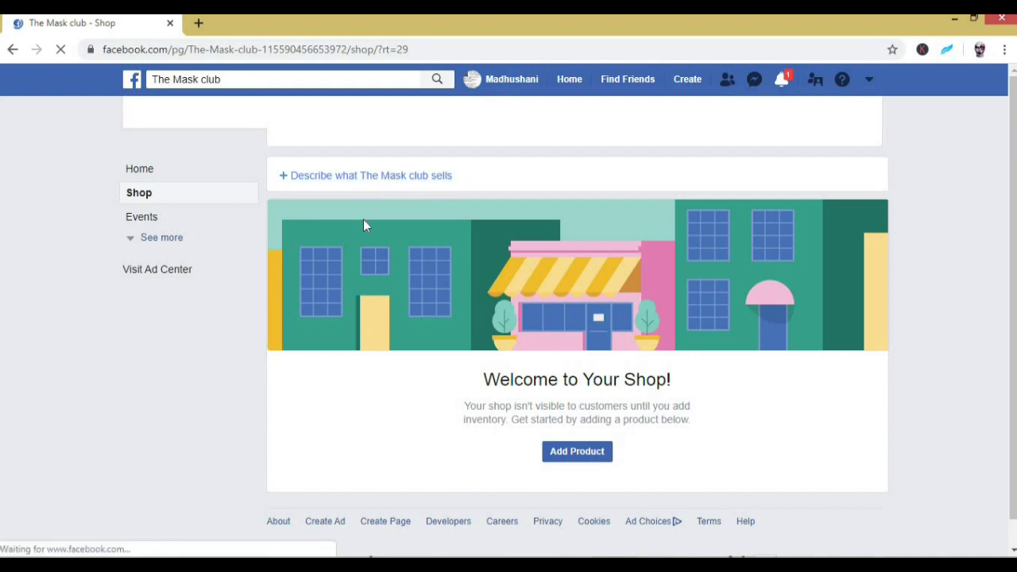
Start adding a product to the shop and upload the three photos from the Hair trimmer folder
scroll(362, 318, "down", 1)
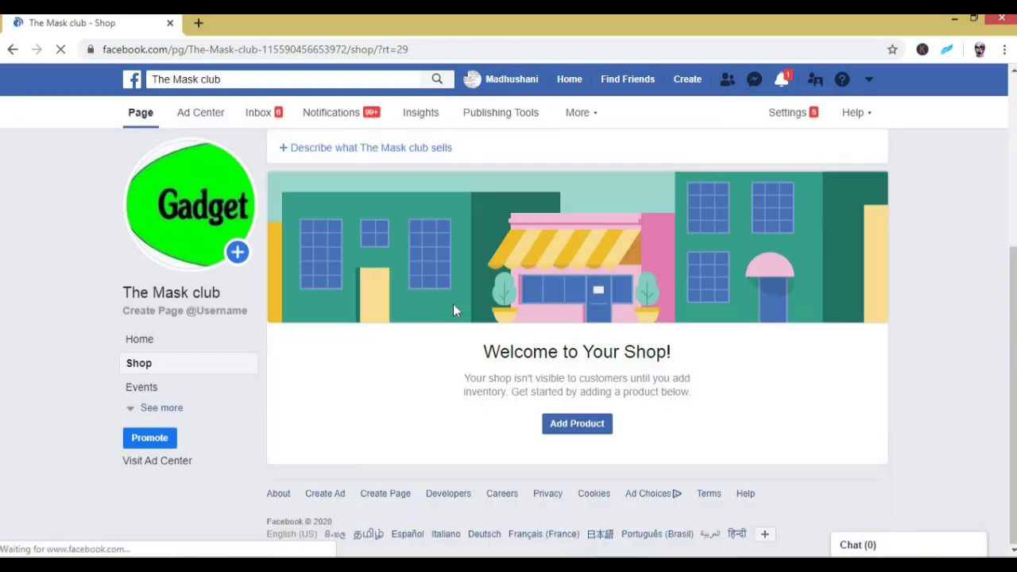
left_click(573, 429)
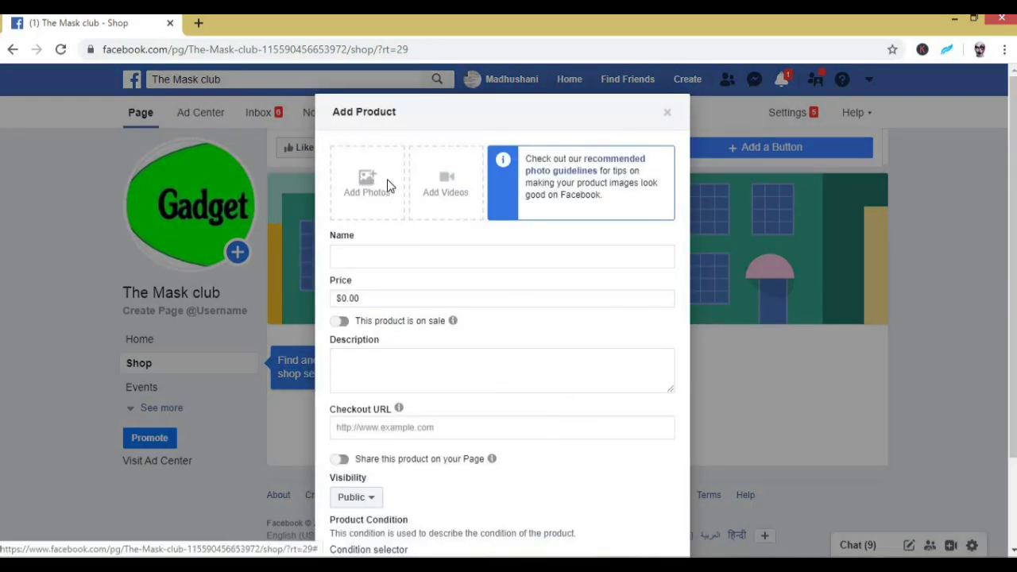
left_click(389, 186)
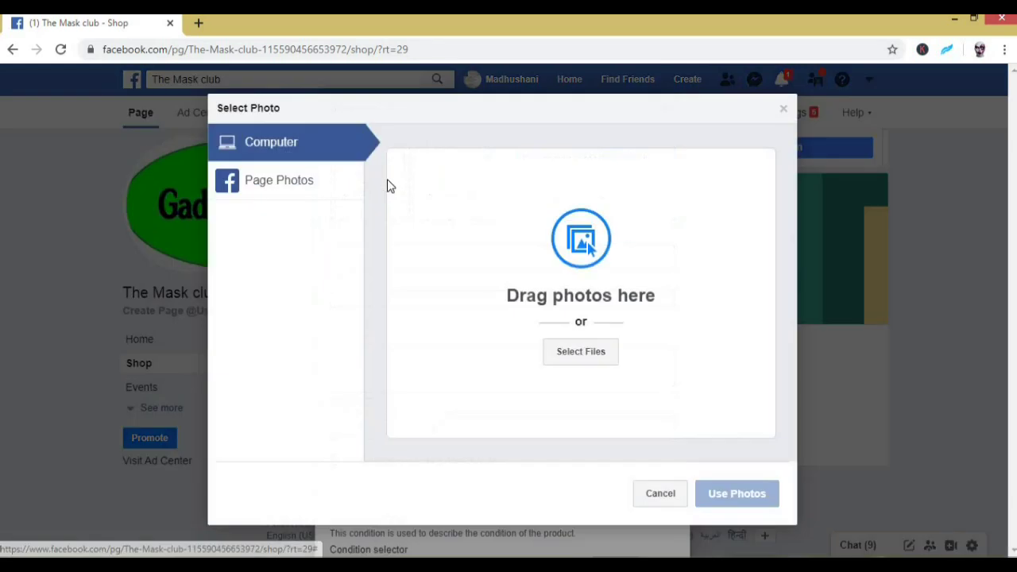
left_click(582, 355)
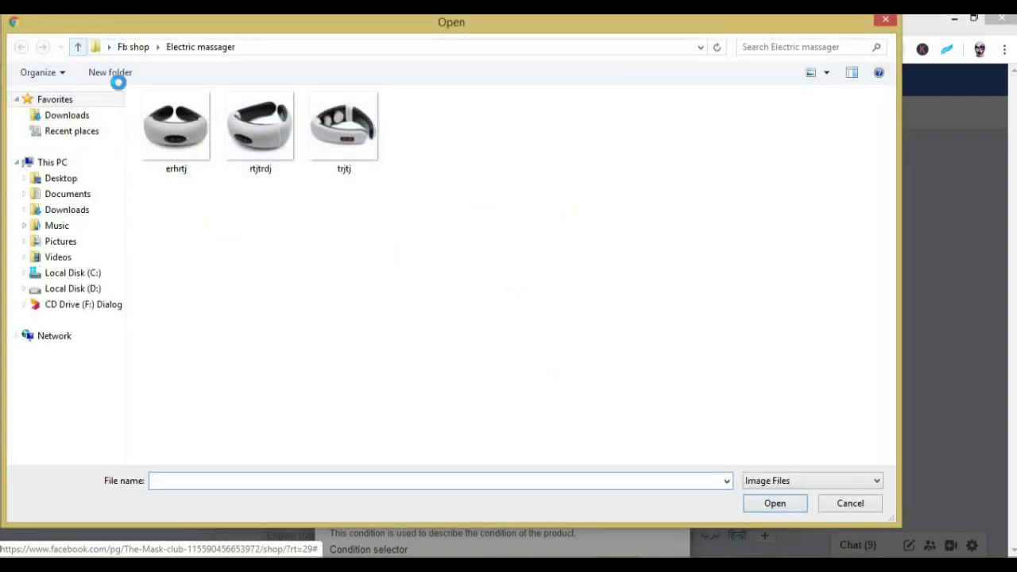
left_click(78, 47)
left_click(211, 141)
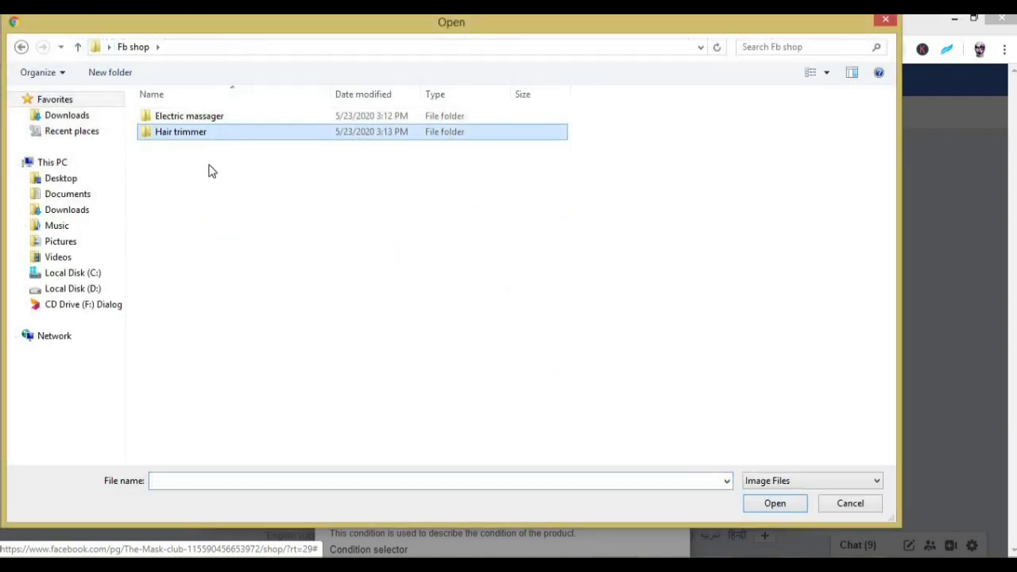
double_click(212, 144)
left_click_drag(530, 141, 188, 132)
left_click(769, 505)
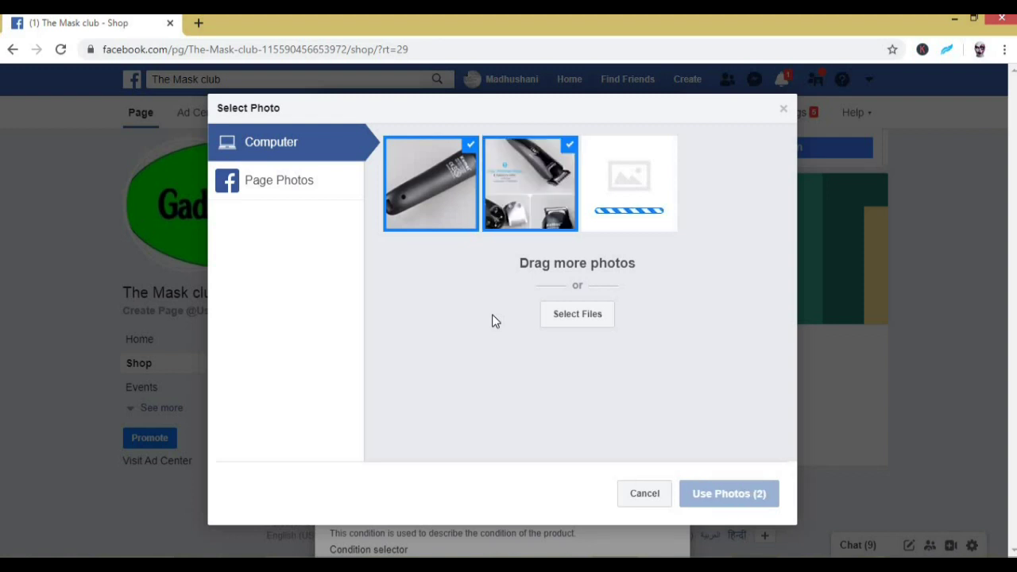
left_click(738, 507)
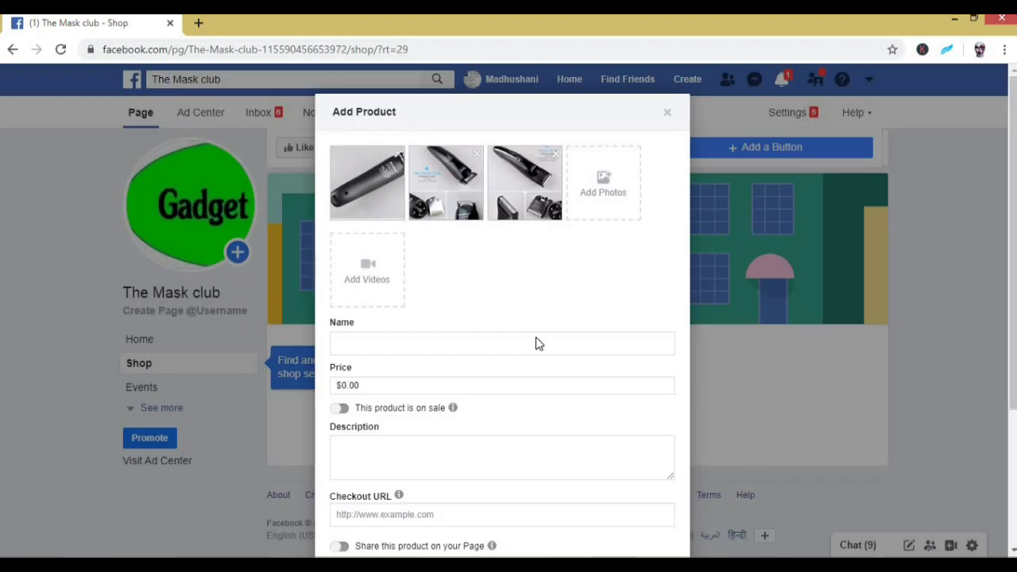
Name the product hair Trimmer, price it at $20.00 and put it on sale for $15.00
scroll(532, 296, "down", 1)
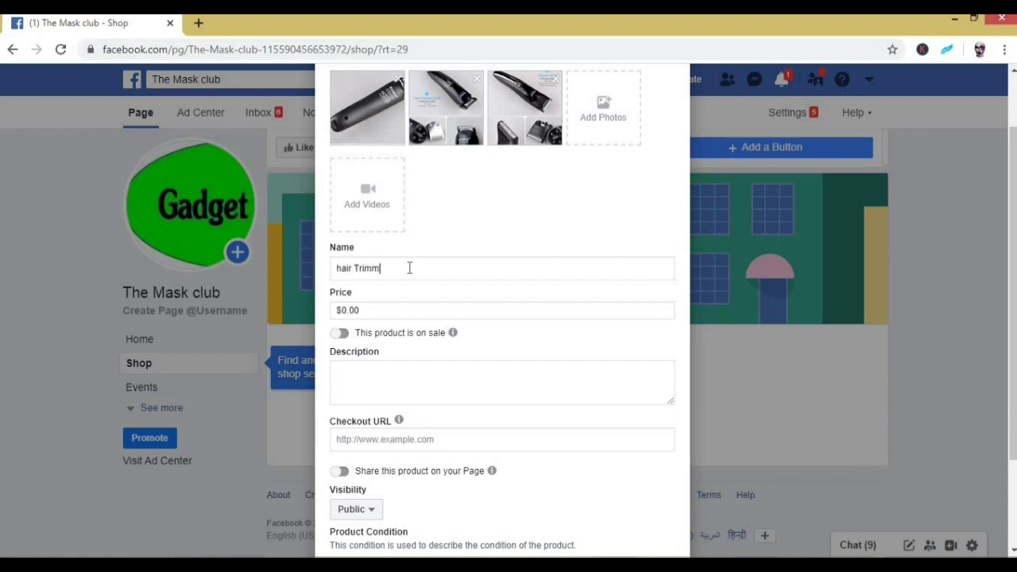
left_click(340, 309)
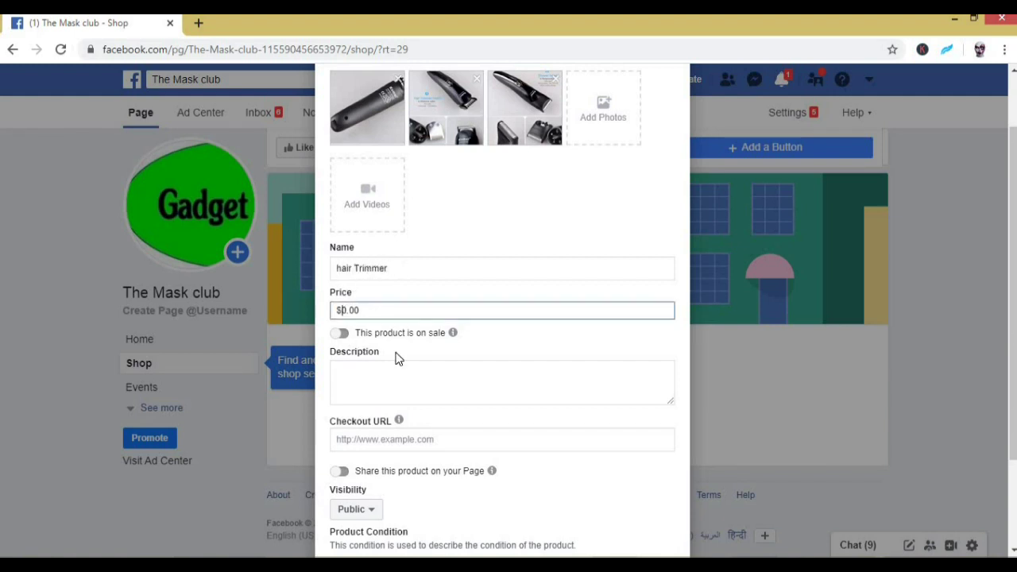
type("2")
left_click(354, 339)
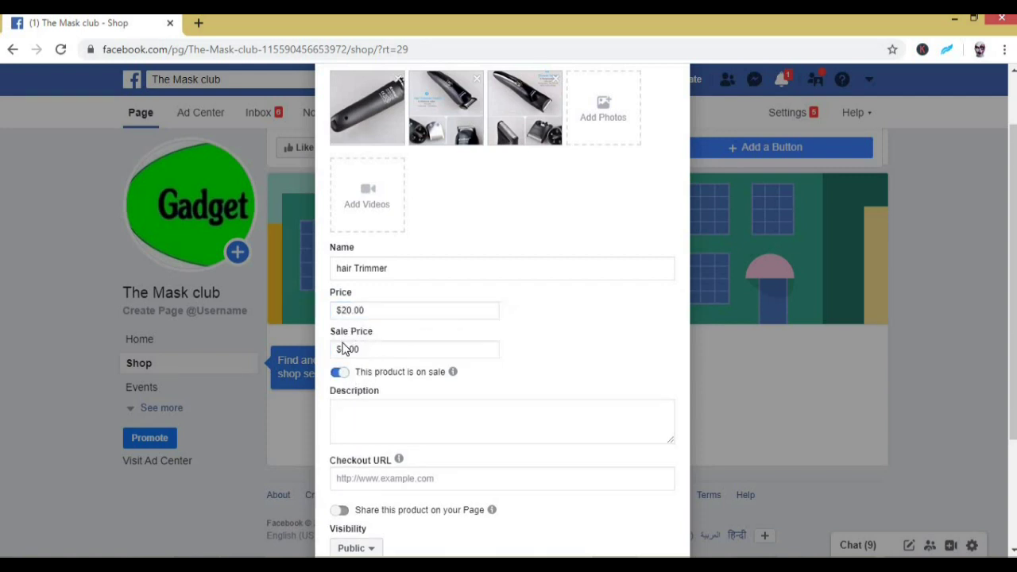
left_click(344, 348)
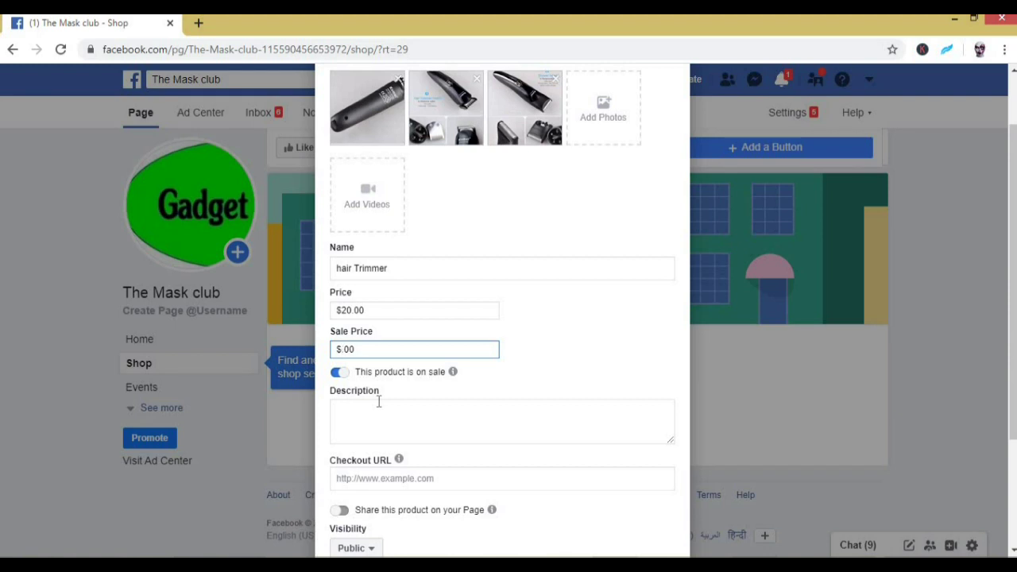
Copy all the text from the New Text Document note in Notepad into the product's description
left_click(378, 401)
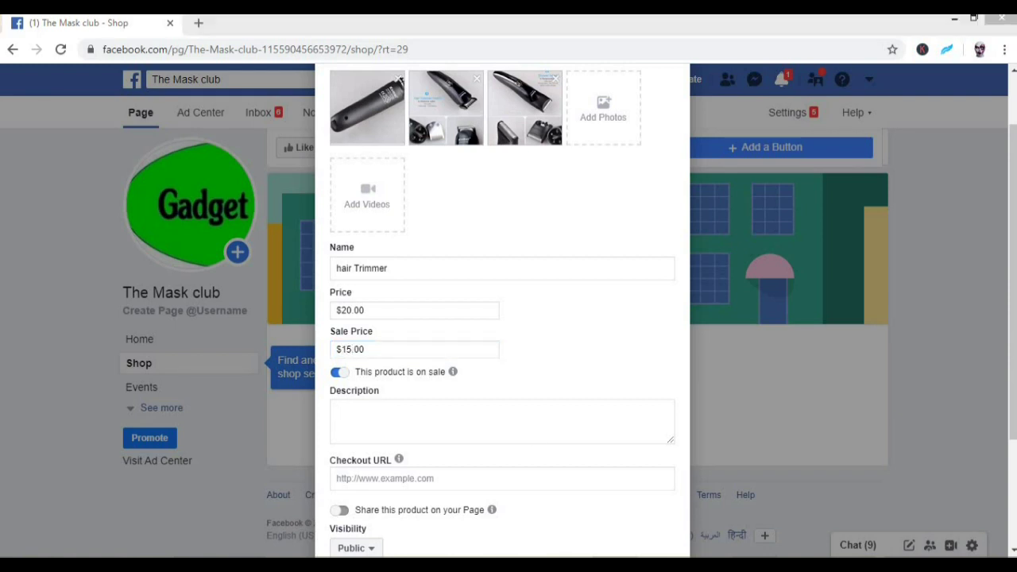
left_click(707, 526)
double_click(213, 236)
key("ctrl+a")
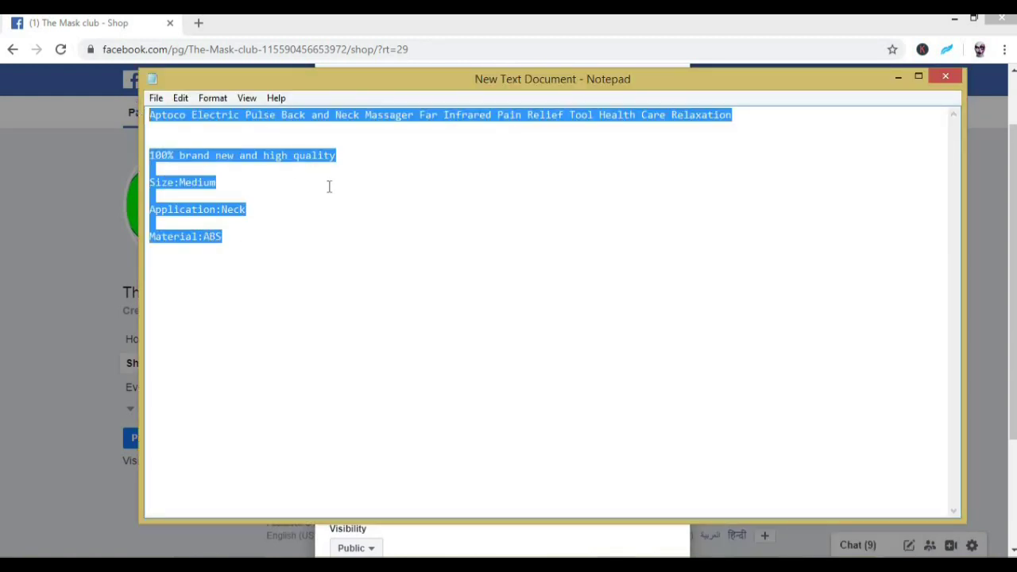
left_click(892, 76)
left_click(395, 409)
key("ctrl+v")
scroll(438, 332, "down", 2)
left_click(444, 327)
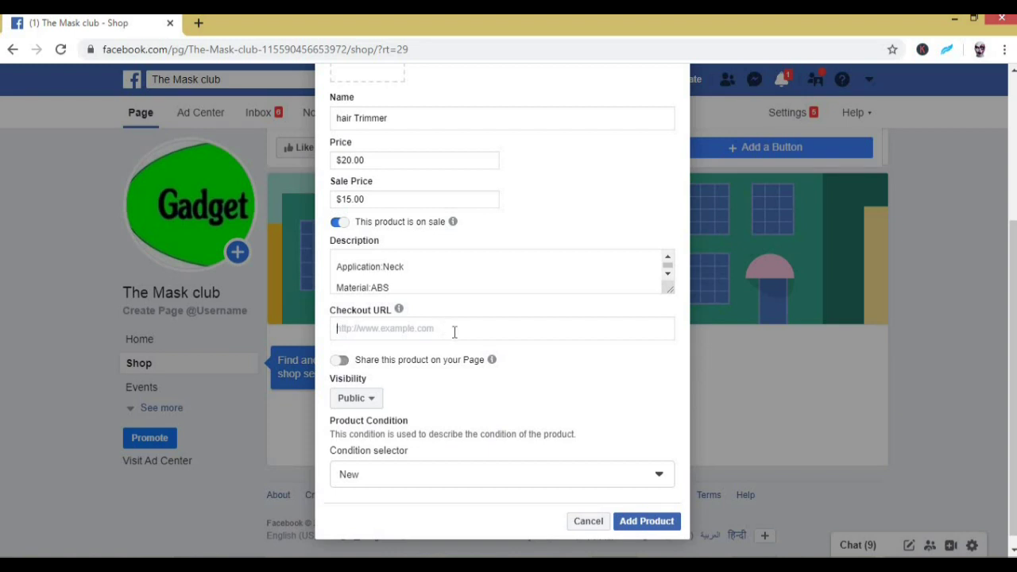
type("https:")
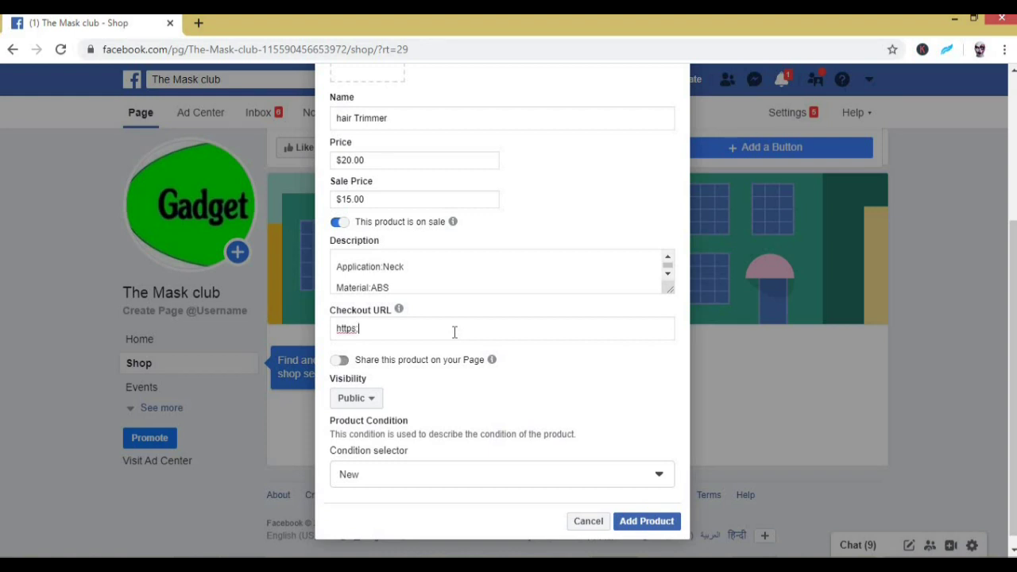
key("BackSpace")
key("BackSpace")
key("BackSpace")
key("BackSpace")
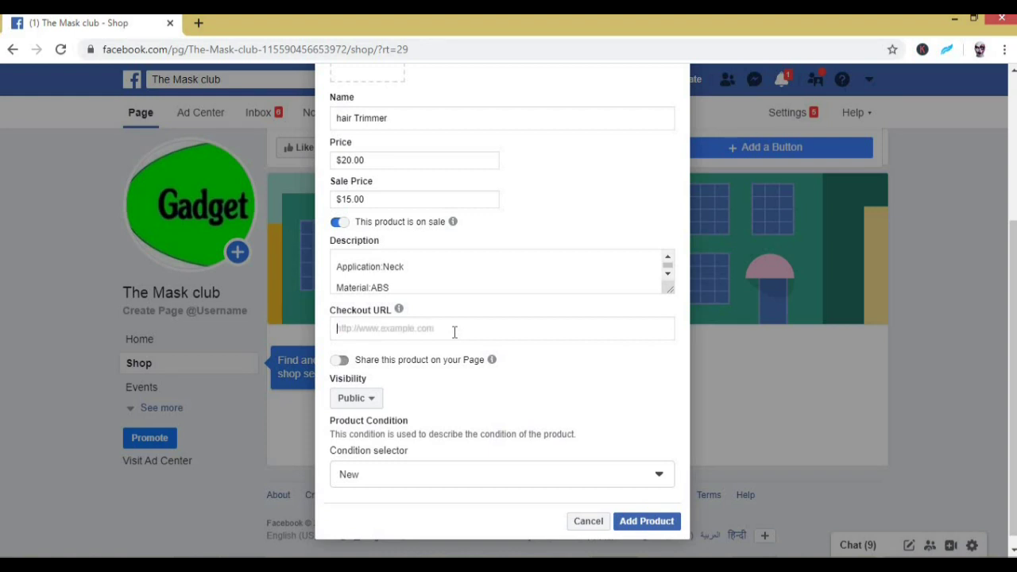
type("http://gadgetman.com")
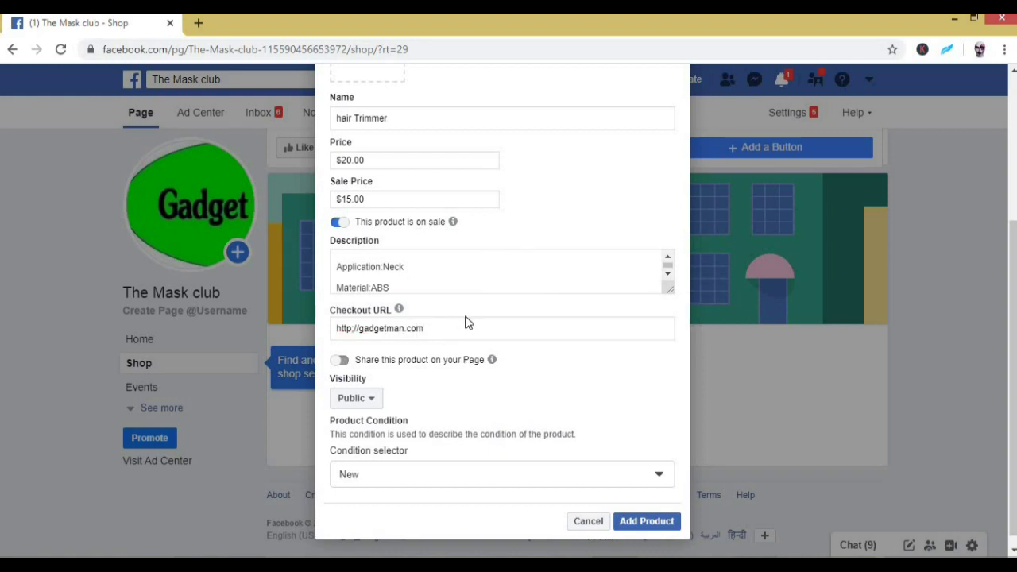
Check the visibility and condition options, then try to add the hair trimmer to the shop
scroll(467, 321, "down", 1)
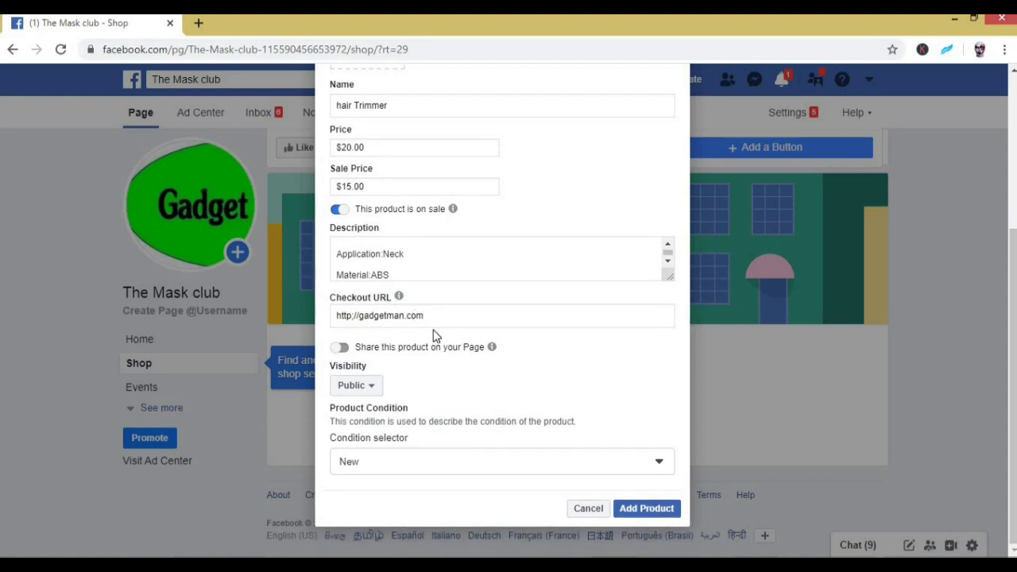
left_click(379, 389)
left_click(513, 365)
left_click(459, 461)
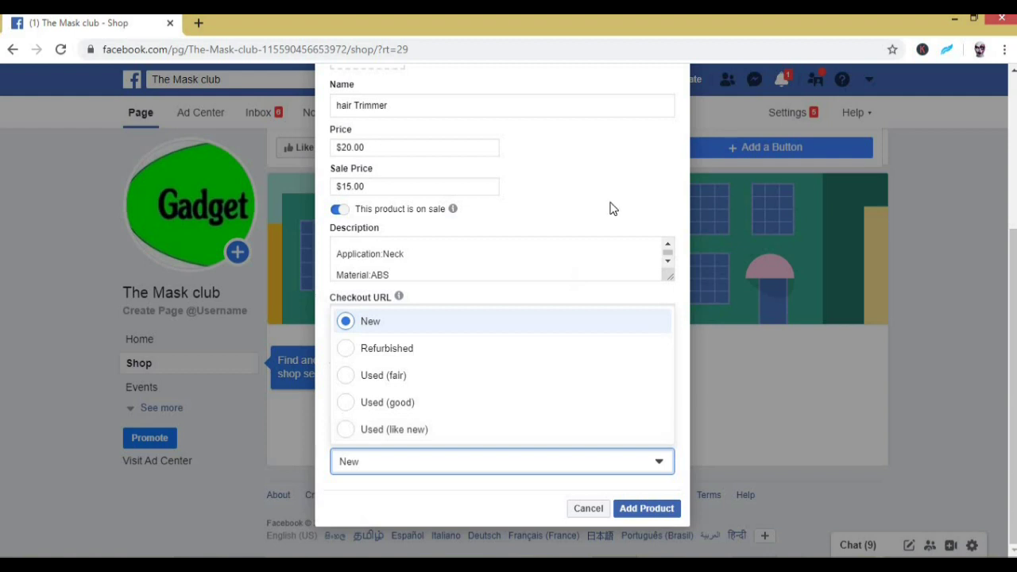
left_click(632, 448)
left_click(649, 512)
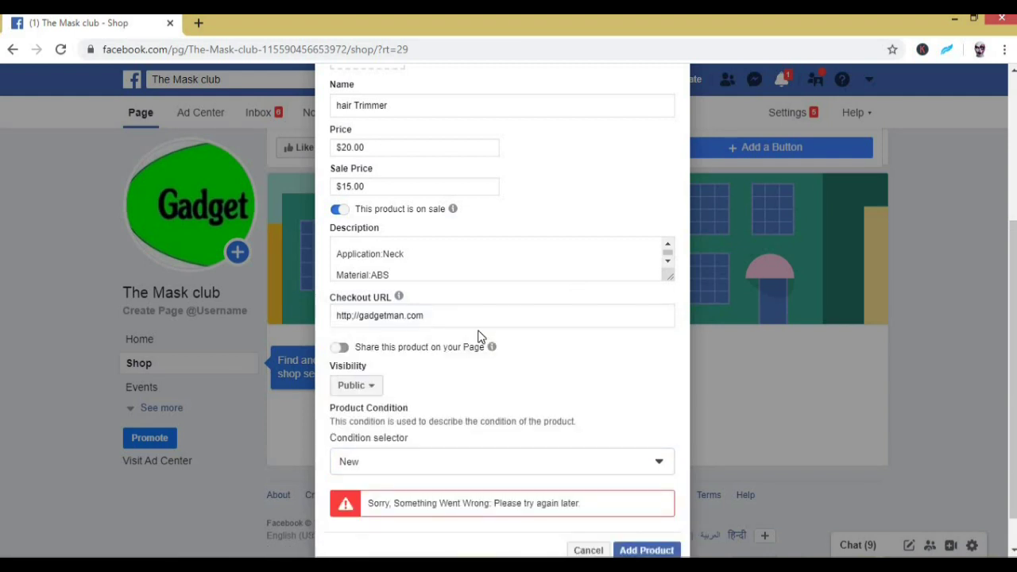
scroll(468, 448, "down", 1)
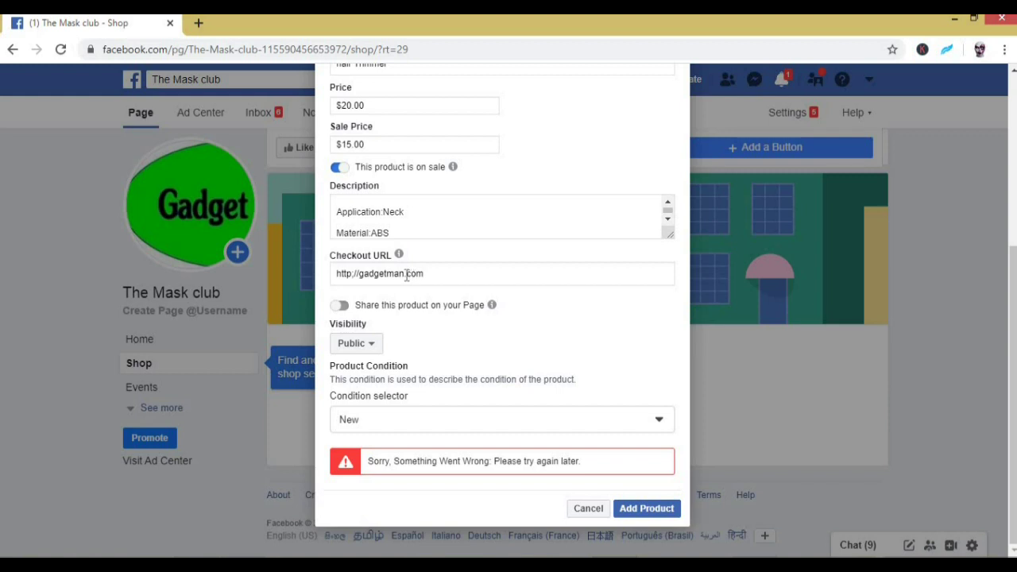
left_click_drag(406, 276, 363, 276)
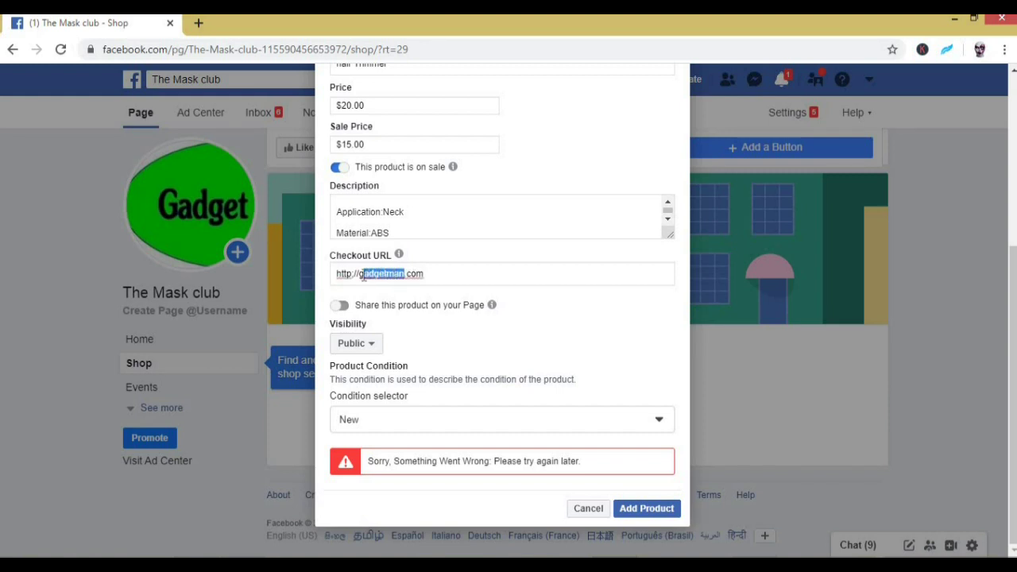
type("Shopify")
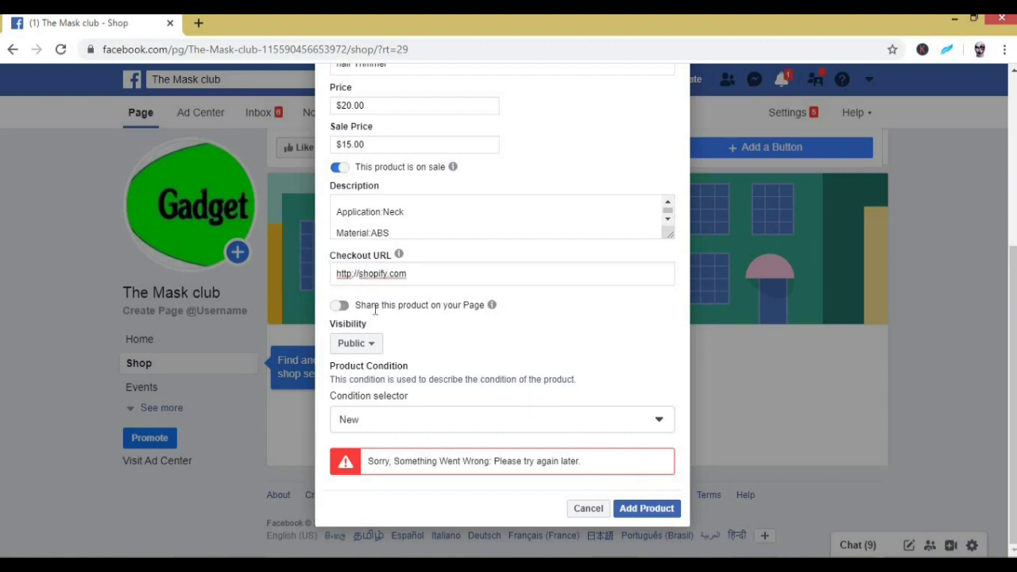
type("www.")
left_click(640, 510)
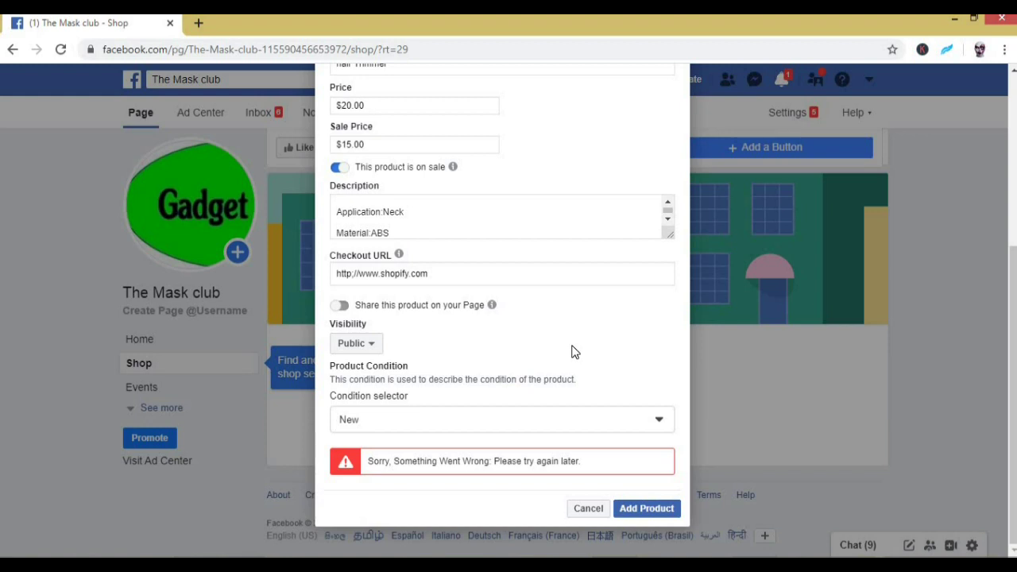
left_click(640, 510)
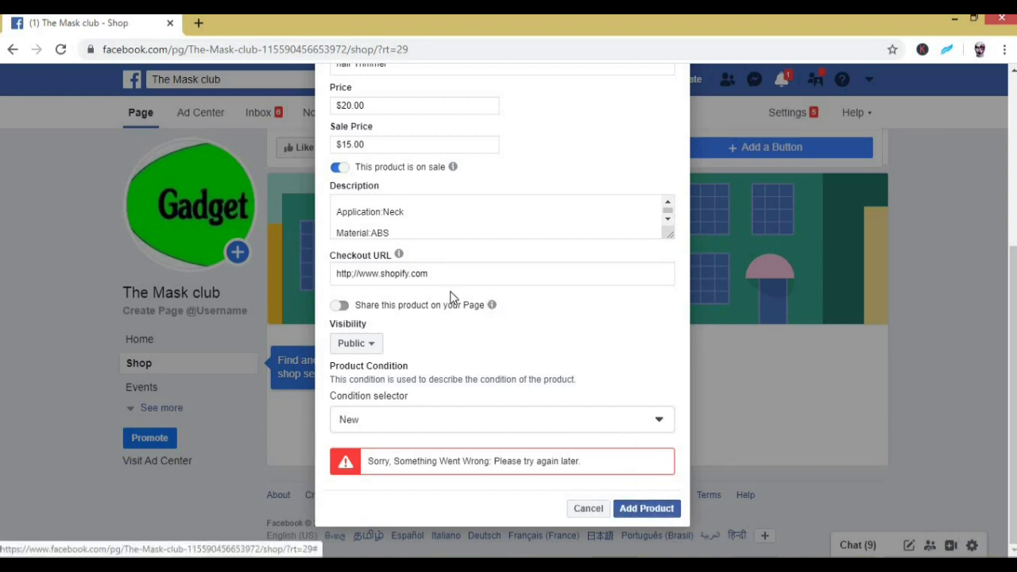
left_click_drag(409, 273, 384, 270)
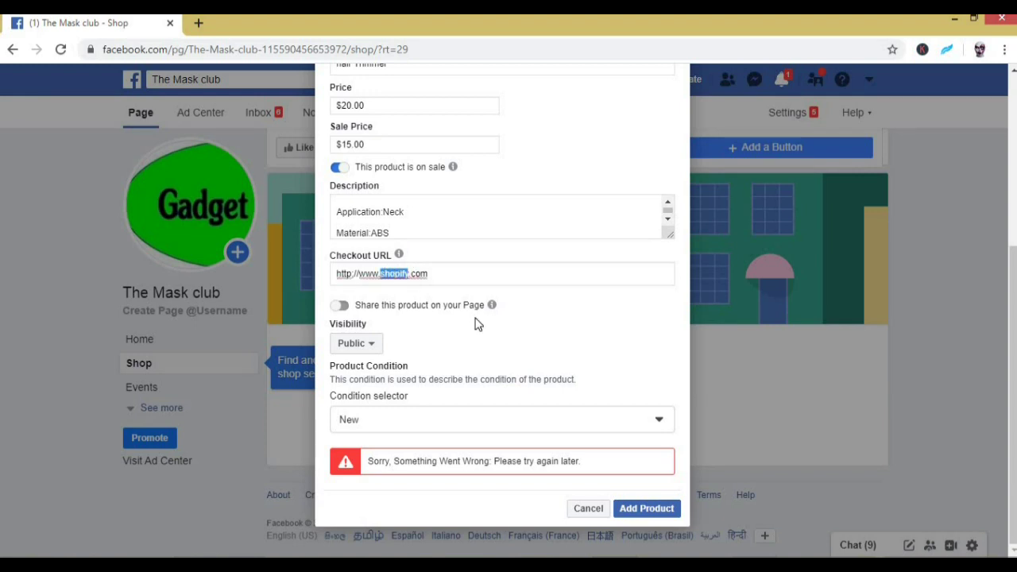
type("gad")
type("an")
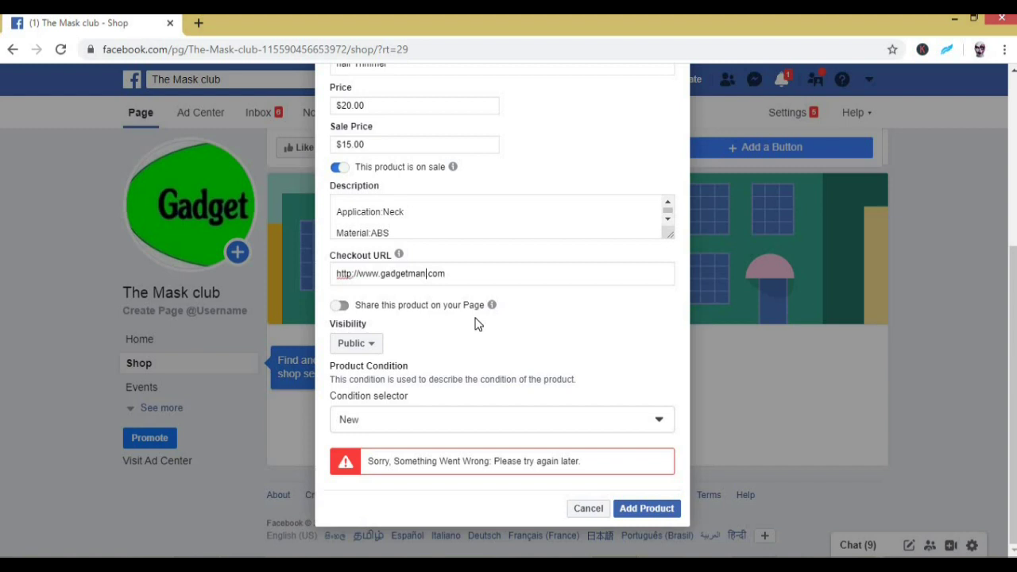
left_click(642, 516)
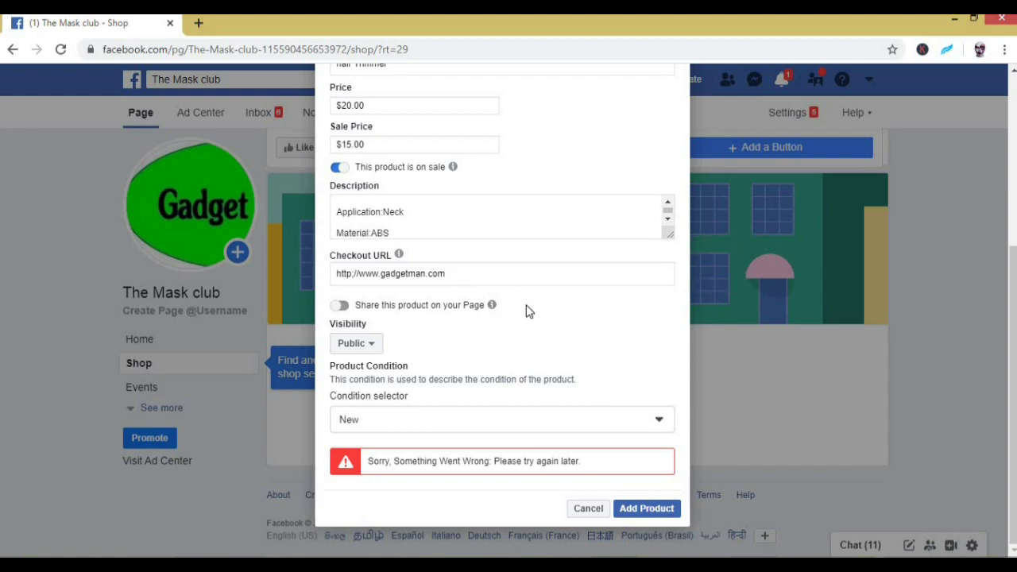
Open AliExpress in a new browser tab and copy its web address
left_click(200, 25)
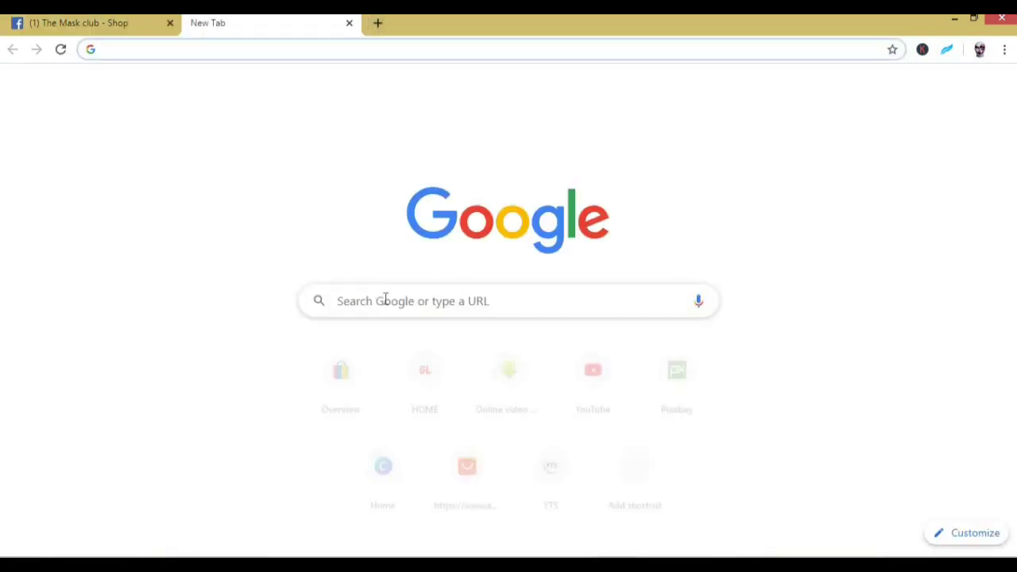
left_click(385, 298)
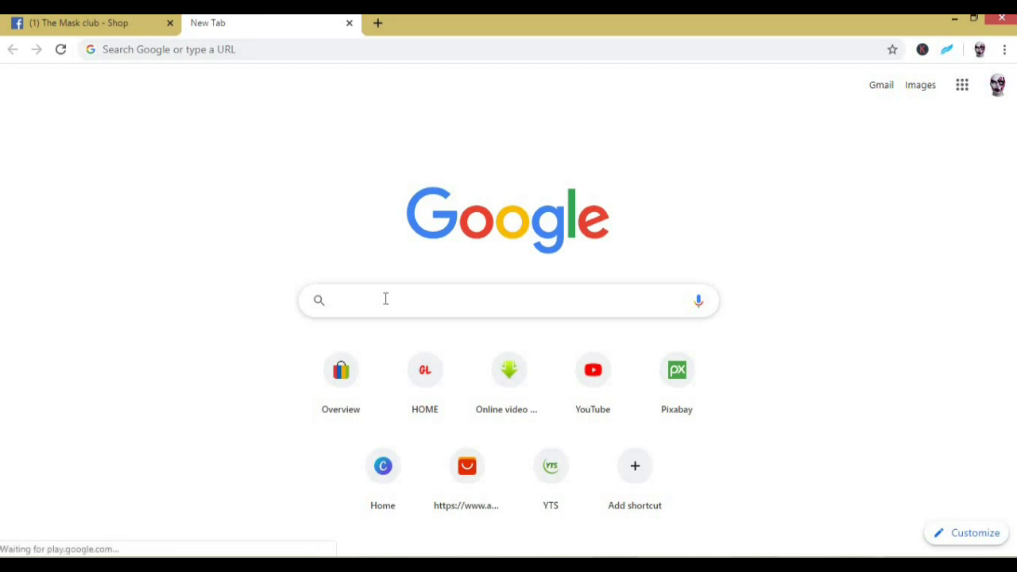
left_click(486, 494)
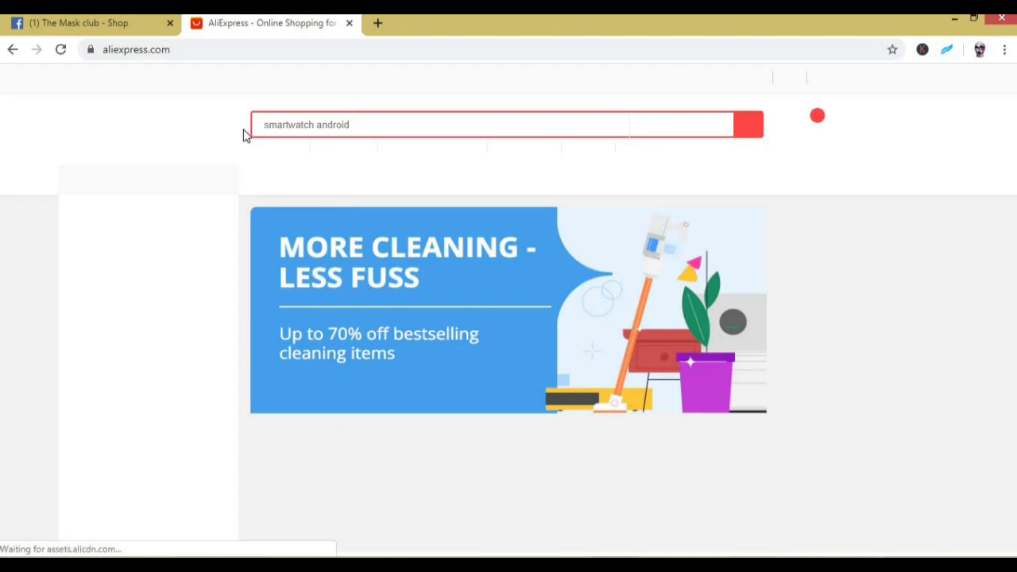
left_click(171, 53)
key("ctrl+c")
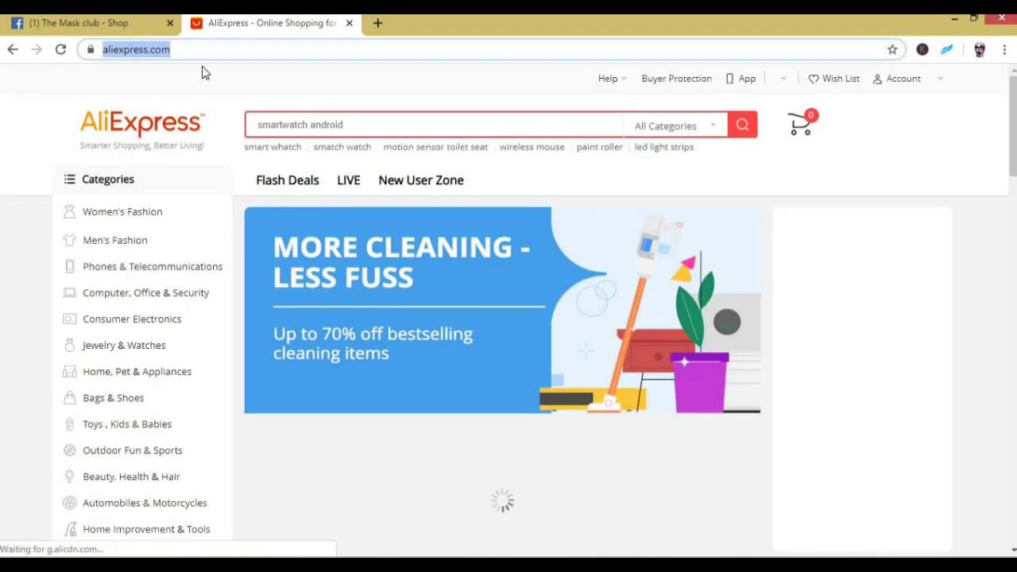
left_click(80, 25)
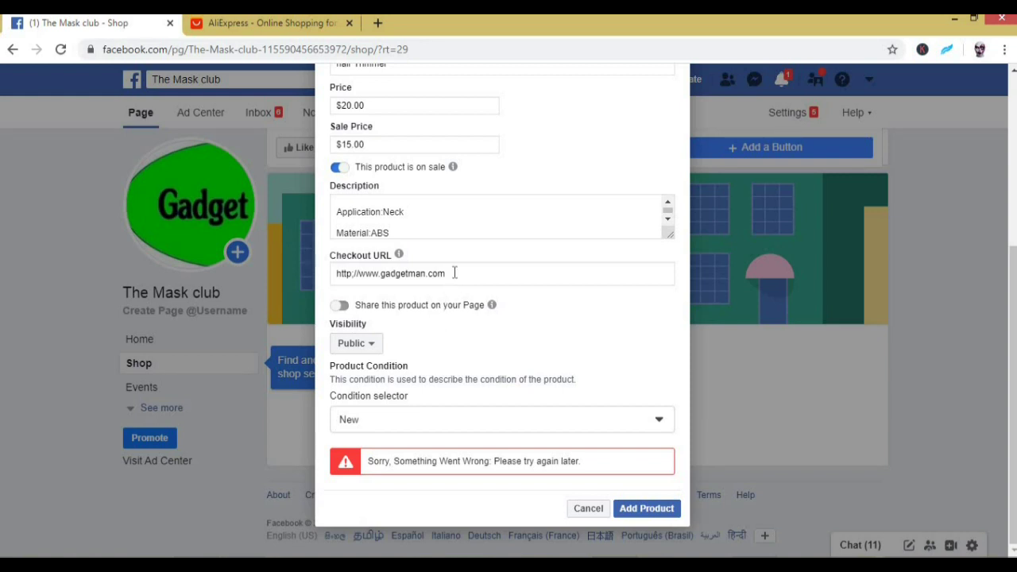
left_click_drag(335, 273, 402, 317)
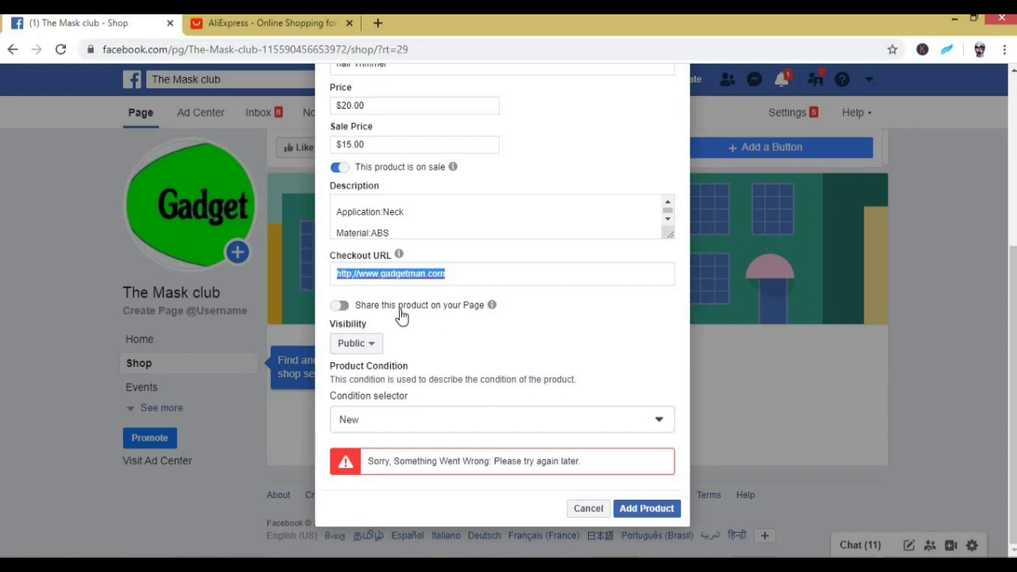
key("ctrl+v")
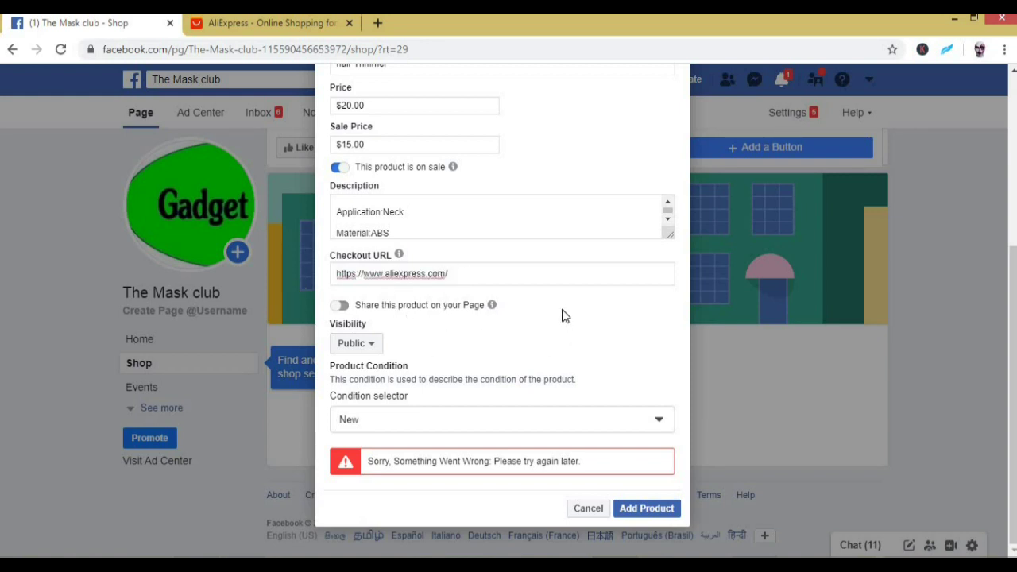
Submit the hair trimmer product to the shop and dismiss the confirmation message and the shop section tip
left_click(648, 510)
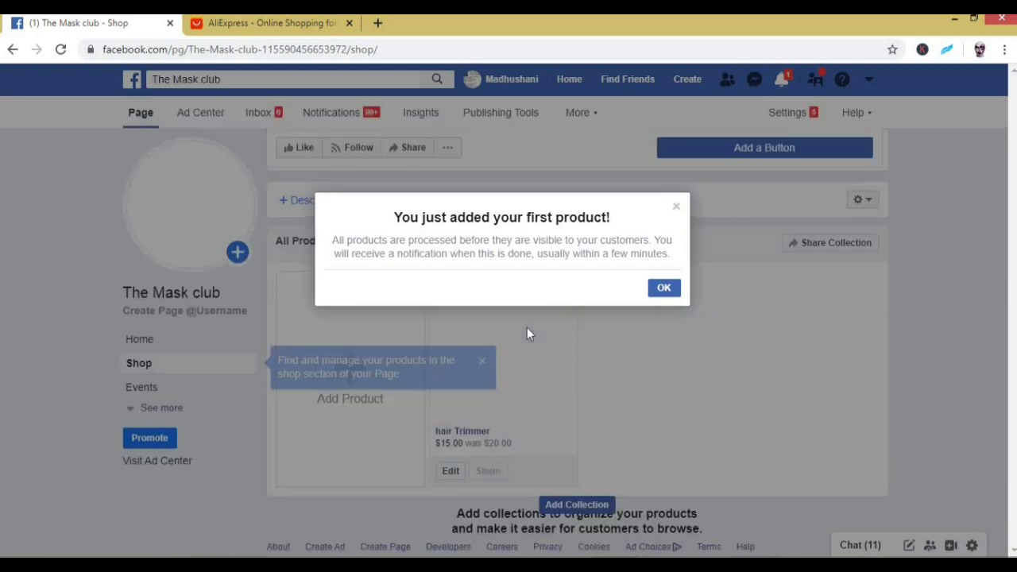
left_click(662, 289)
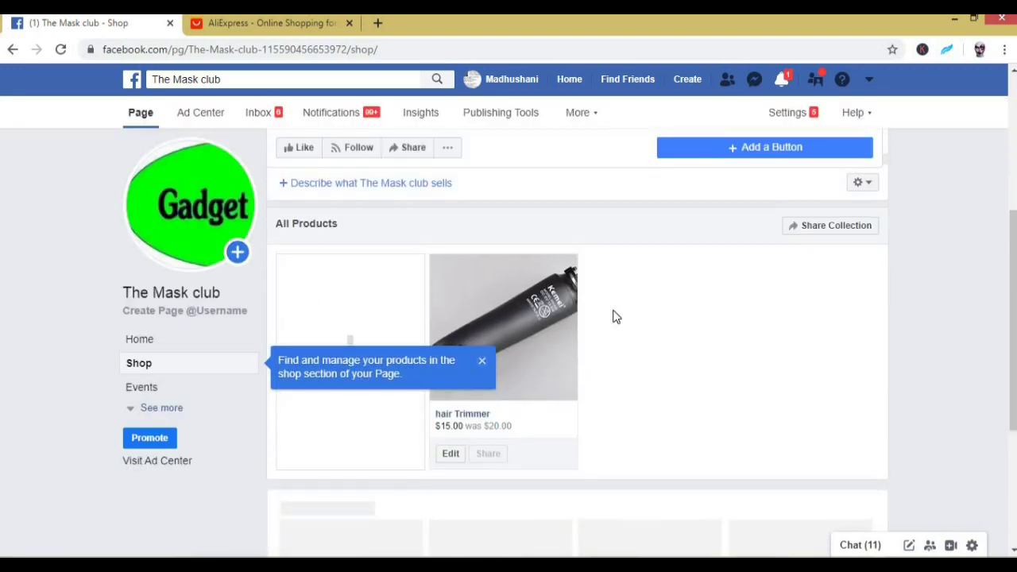
scroll(612, 316, "down", 4)
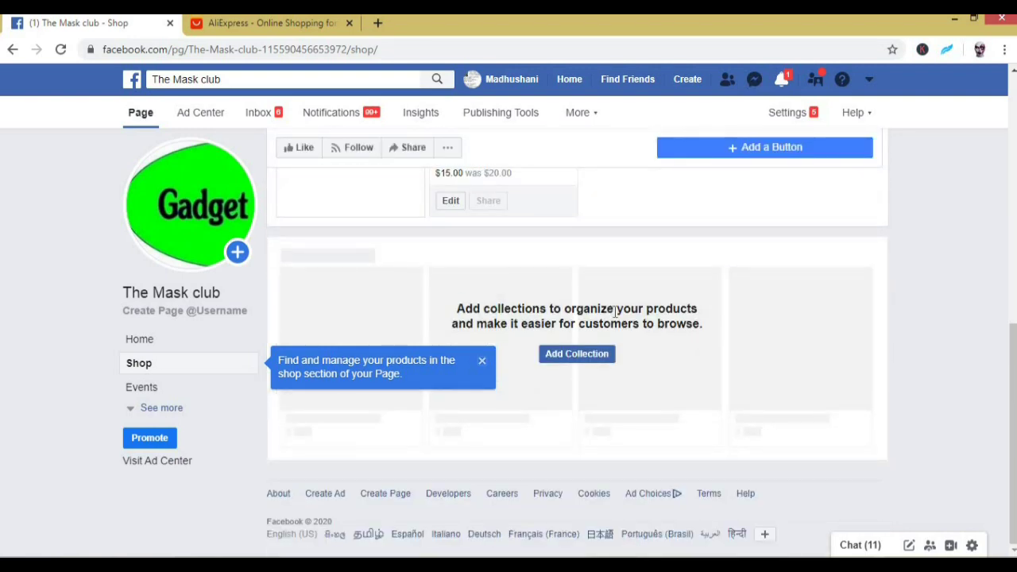
scroll(614, 318, "up", 7)
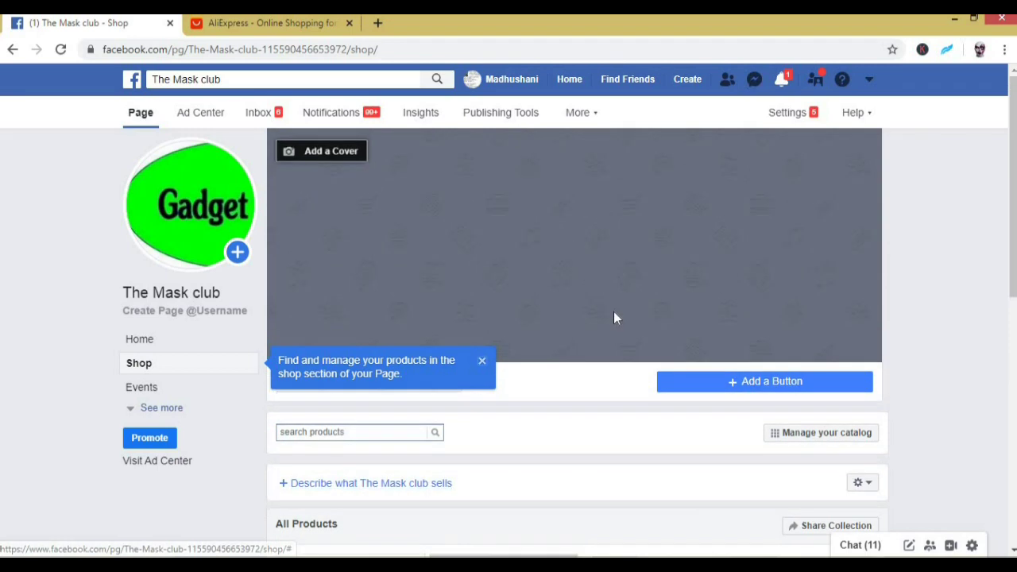
scroll(613, 318, "down", 3)
left_click(482, 362)
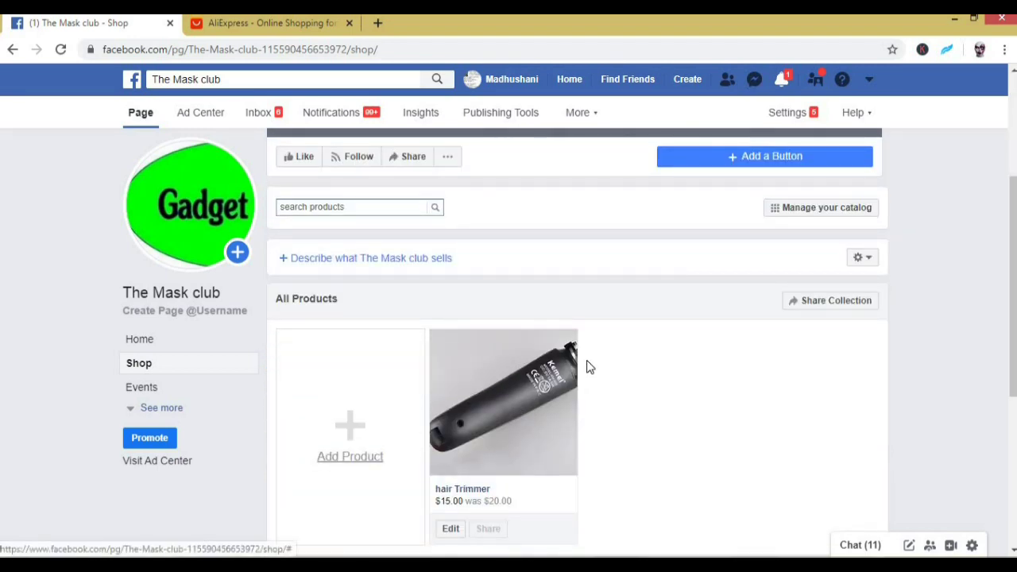
Look over the shop page and open the hair trimmer's product details, including its website checkout option
scroll(589, 367, "down", 4)
scroll(492, 366, "up", 7)
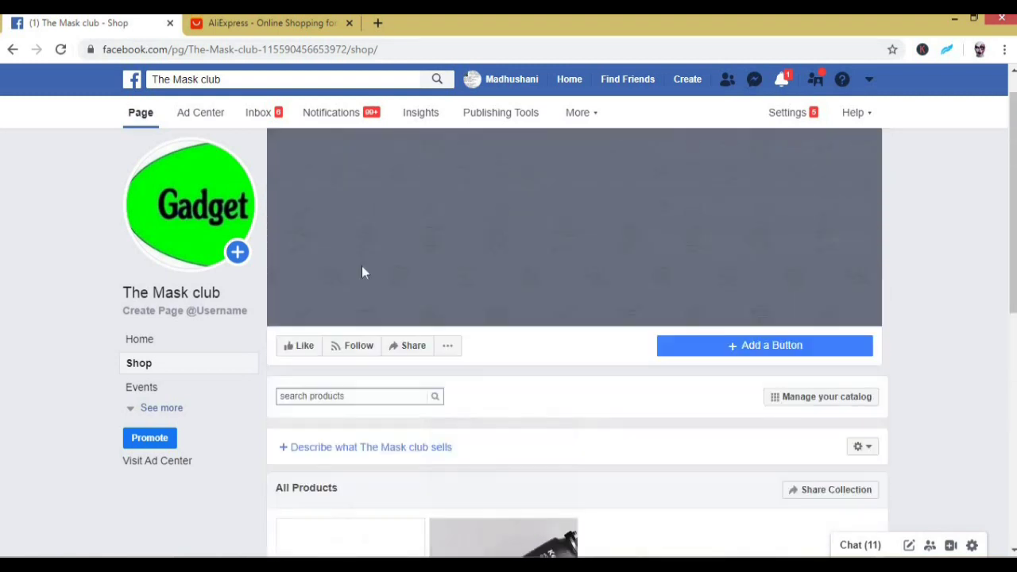
scroll(361, 273, "up", 1)
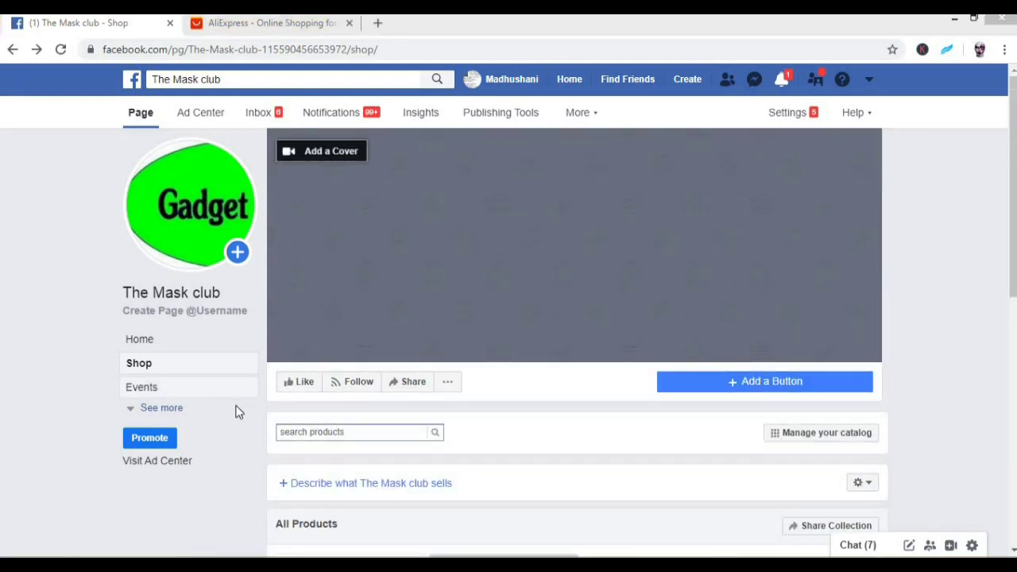
scroll(455, 302, "down", 1)
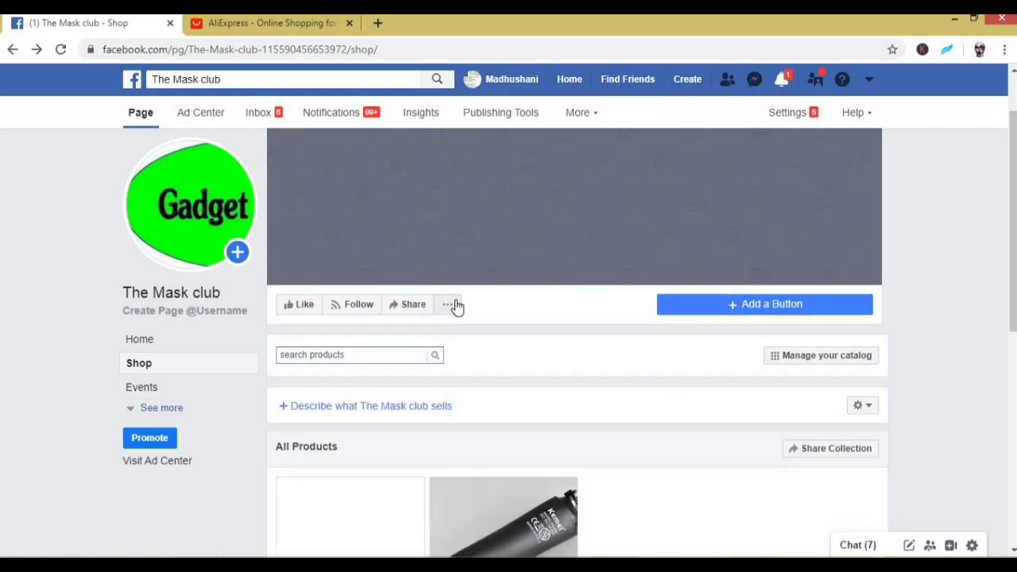
scroll(397, 341, "down", 2)
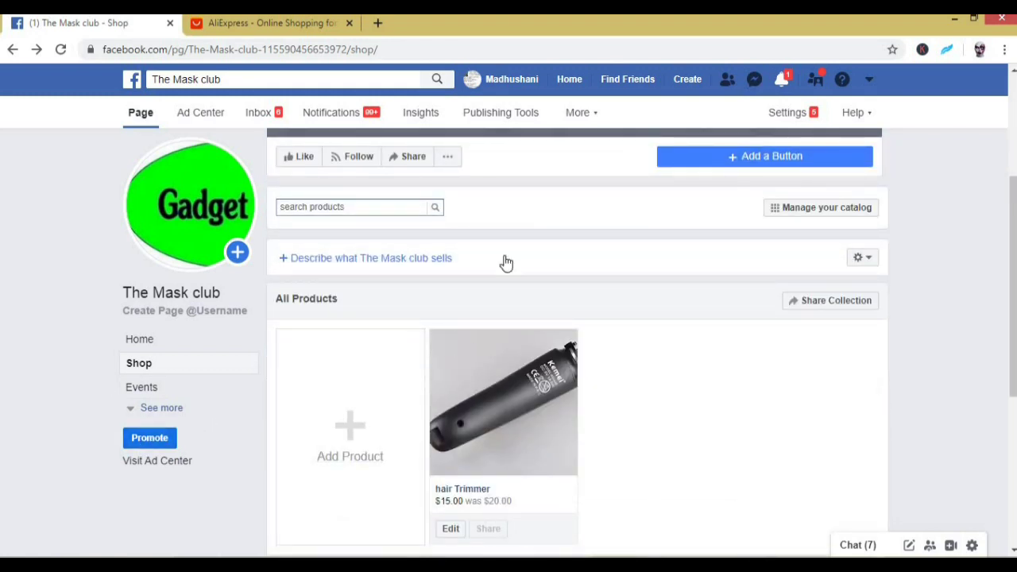
scroll(503, 261, "down", 1)
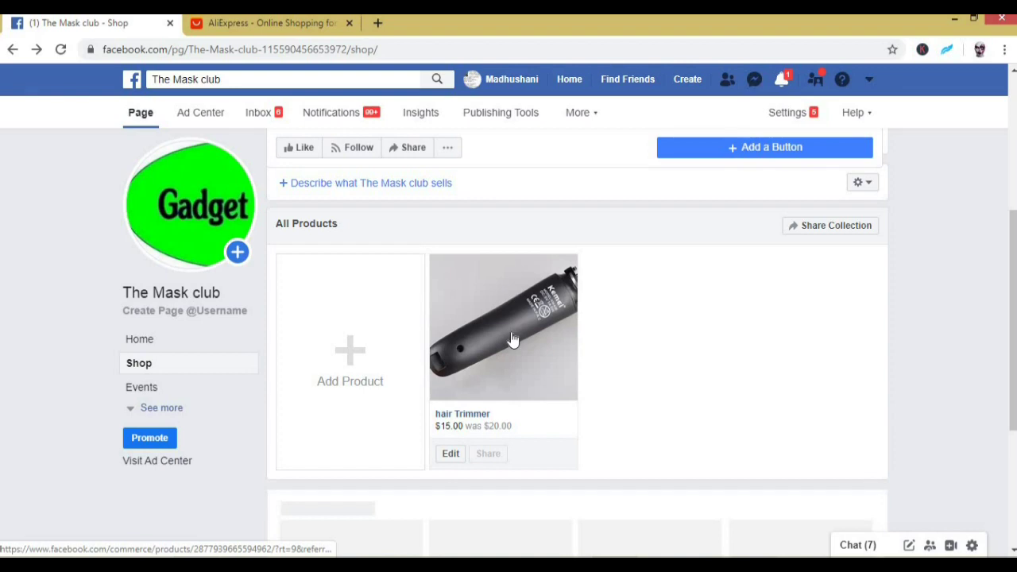
left_click(512, 339)
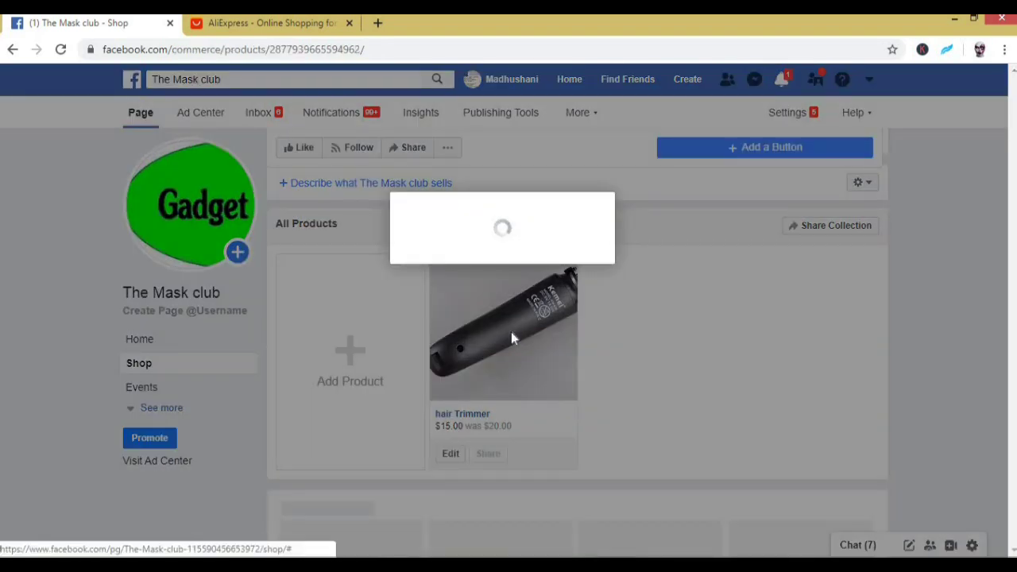
scroll(493, 306, "down", 1)
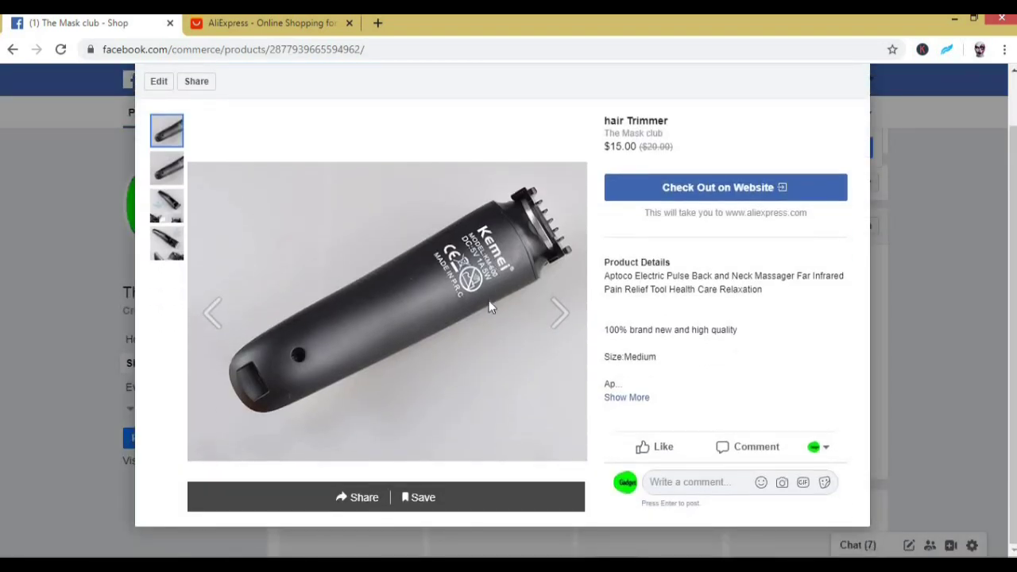
scroll(488, 307, "up", 1)
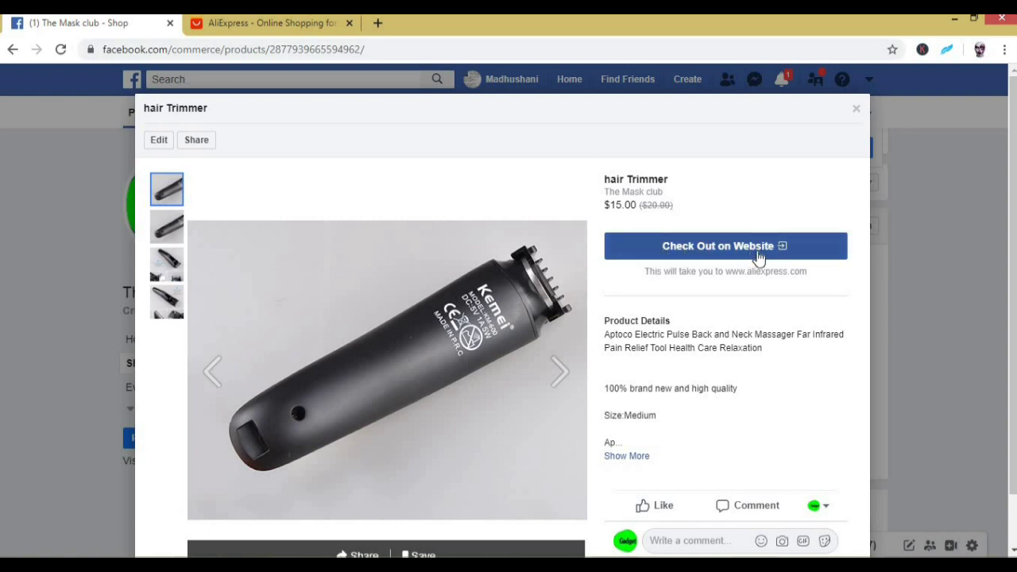
View the hair trimmer's second, third and fourth product images, and close the product details
left_click(172, 226)
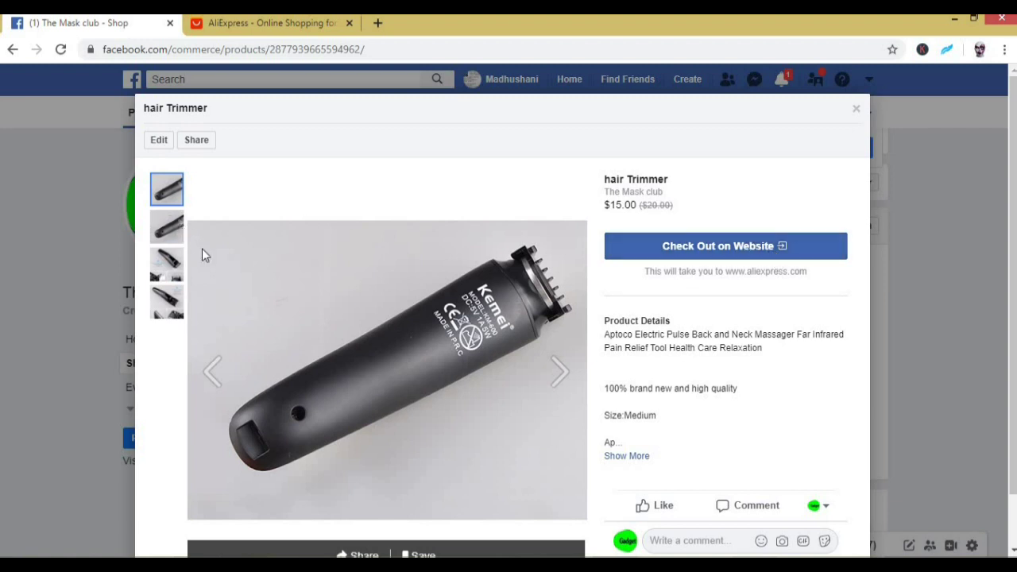
left_click(169, 270)
left_click(167, 301)
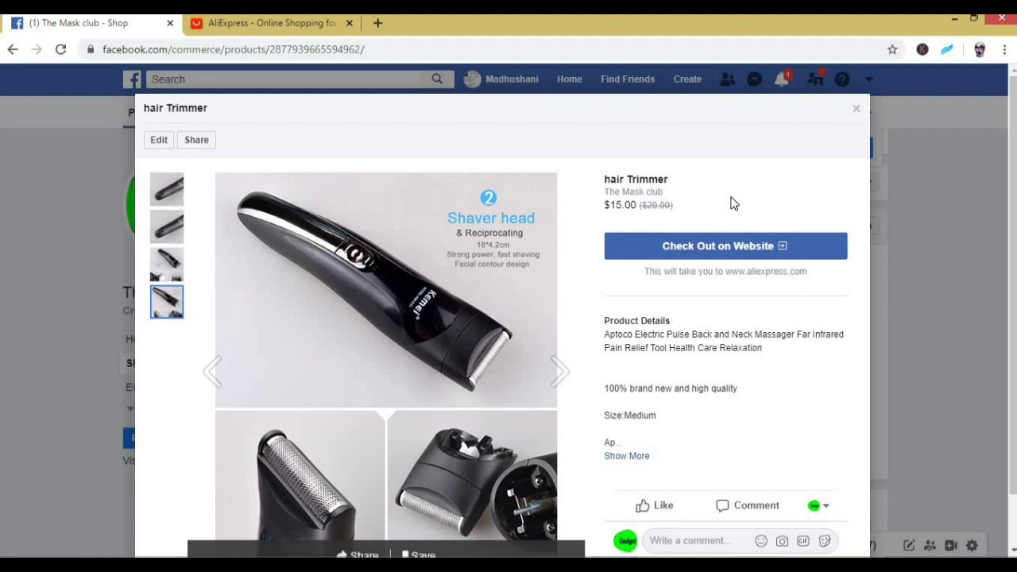
scroll(390, 292, "down", 1)
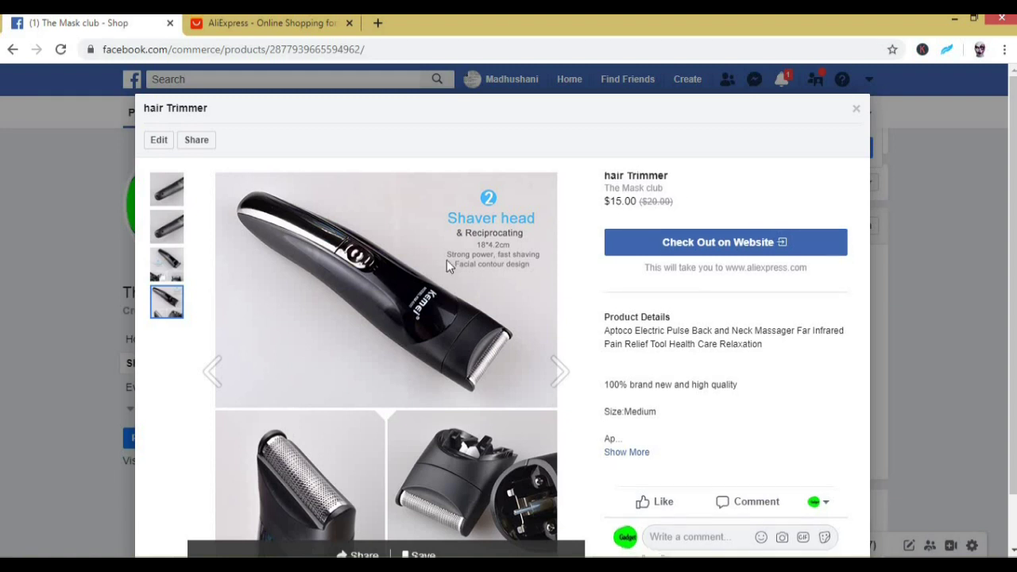
scroll(389, 293, "up", 1)
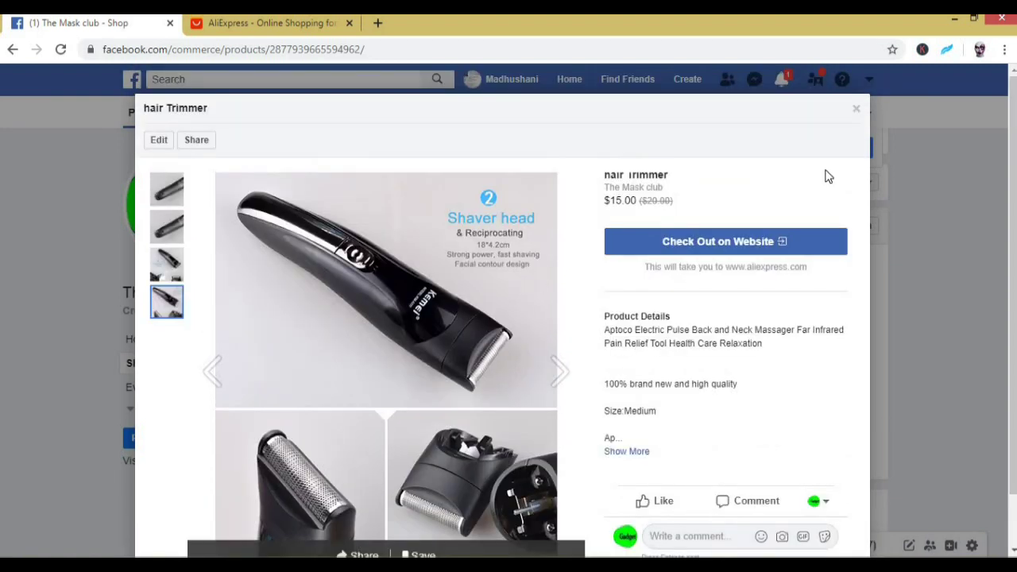
left_click(856, 111)
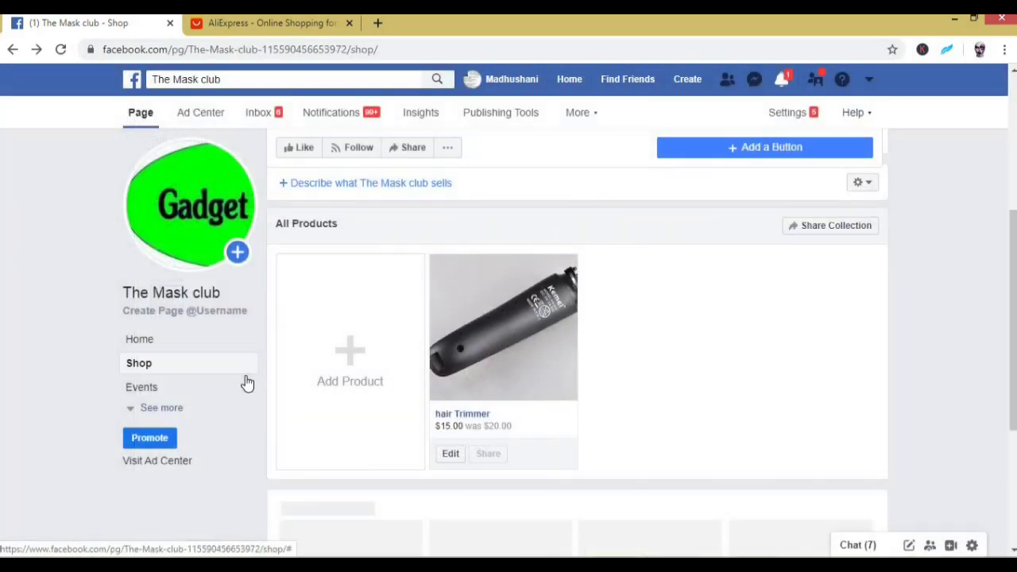
Open the promotion options for The Mask club page
left_click(150, 444)
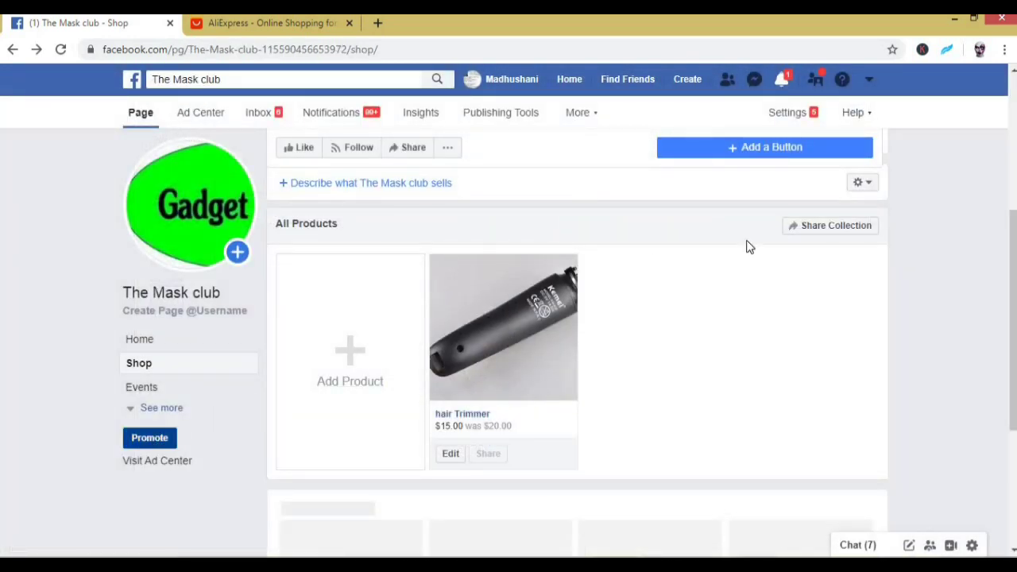